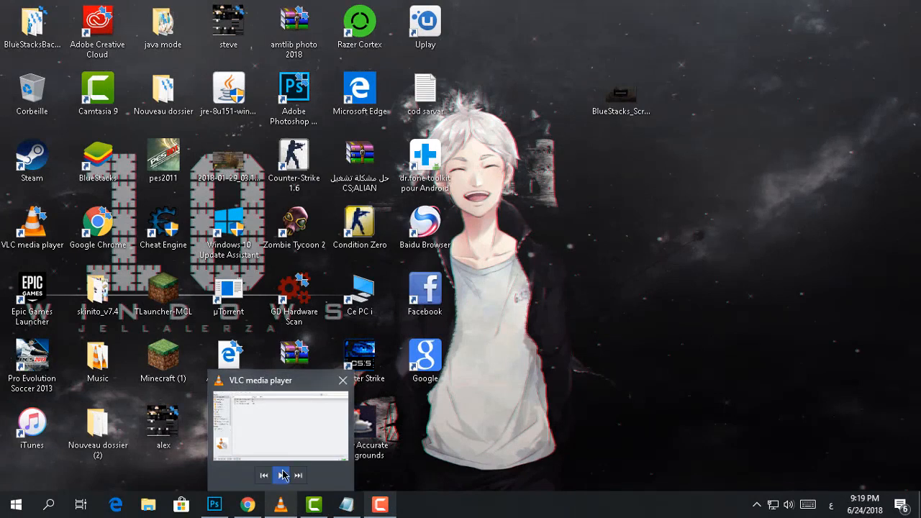
Step: Open the Notepad note and read through its introduction to the 1800 brushes, line by line
{"action": "left_click", "coordinate": [346, 505]}
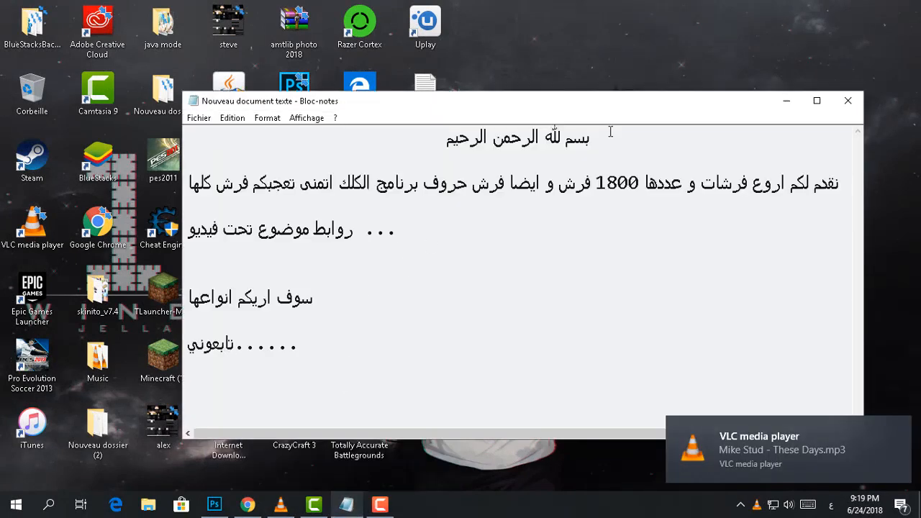
{"action": "double_click", "coordinate": [530, 137]}
{"action": "left_click", "coordinate": [530, 137]}
{"action": "double_click", "coordinate": [531, 136]}
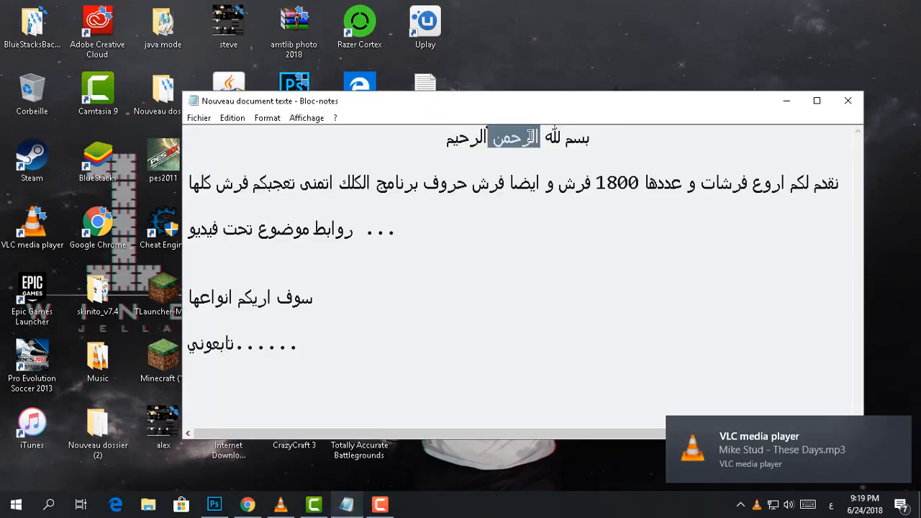
{"action": "left_click", "coordinate": [530, 137]}
{"action": "left_click_drag", "start_coordinate": [824, 184], "coordinate": [368, 205]}
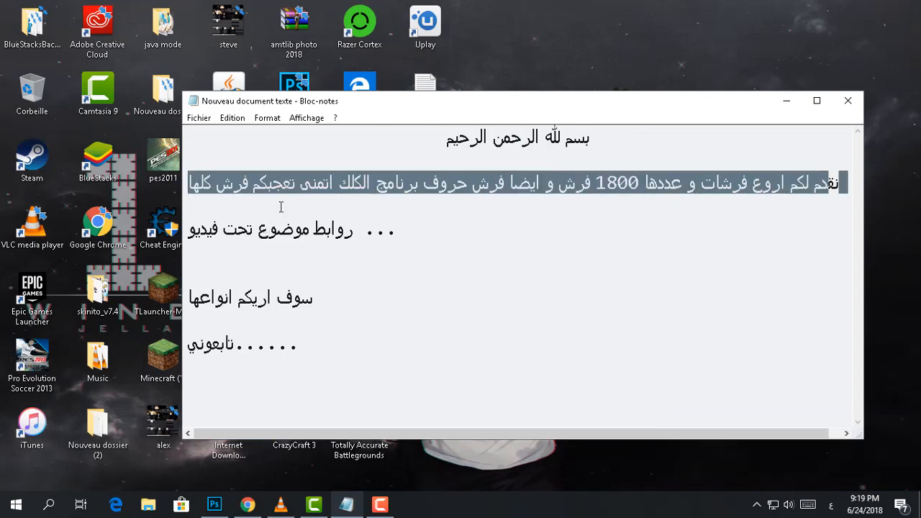
{"action": "left_click", "coordinate": [291, 181]}
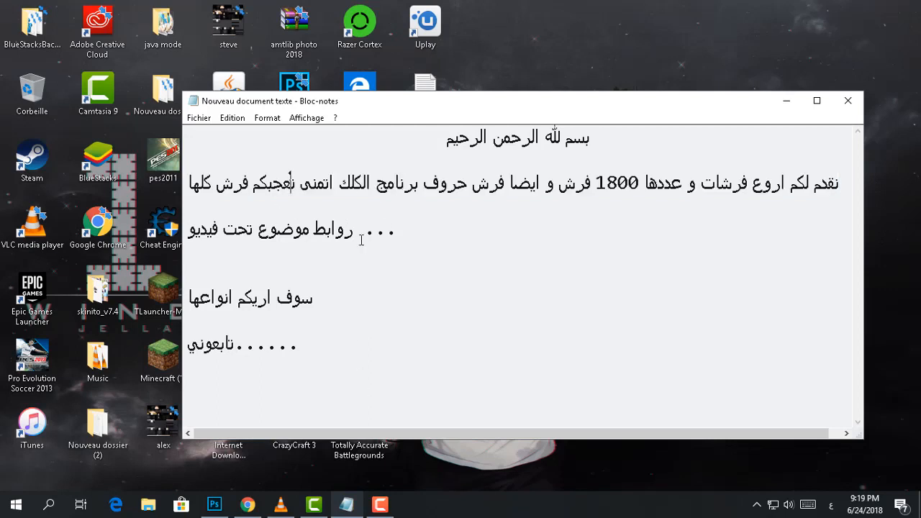
{"action": "double_click", "coordinate": [284, 233]}
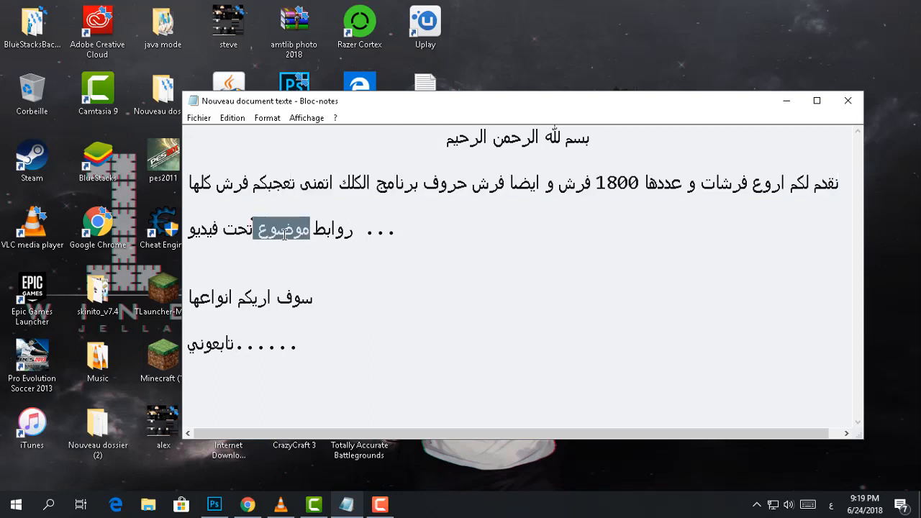
{"action": "left_click", "coordinate": [285, 232]}
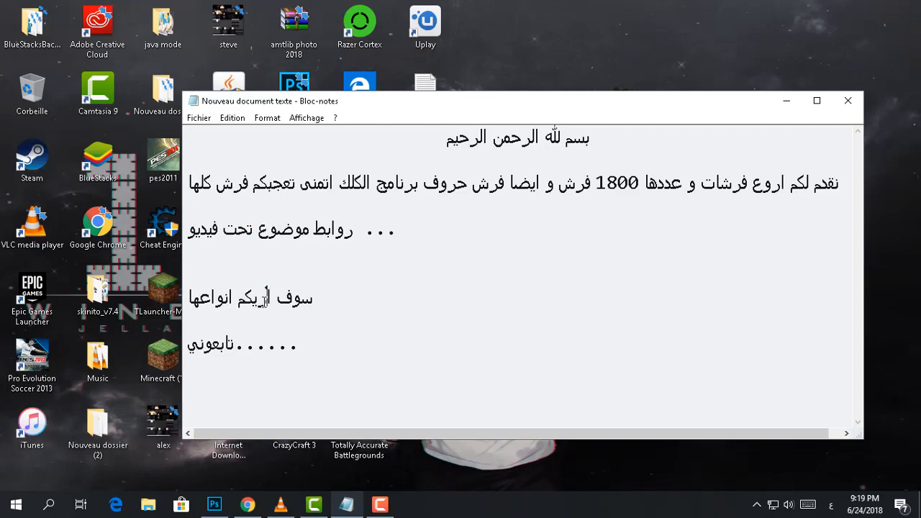
Step: Switch to Photoshop, activate the Brush tool and browse its presets to the brushes inside the 1800 Brushes group
{"action": "left_click", "coordinate": [214, 505]}
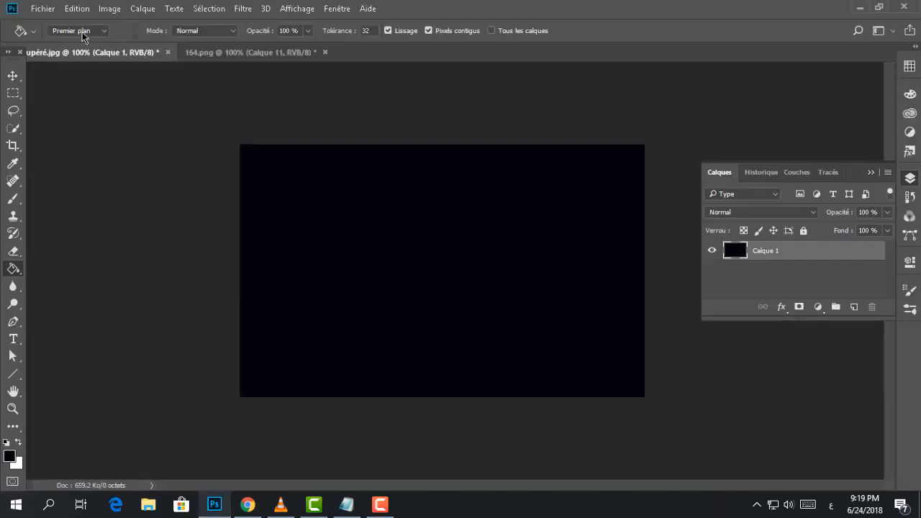
{"action": "left_click", "coordinate": [13, 199]}
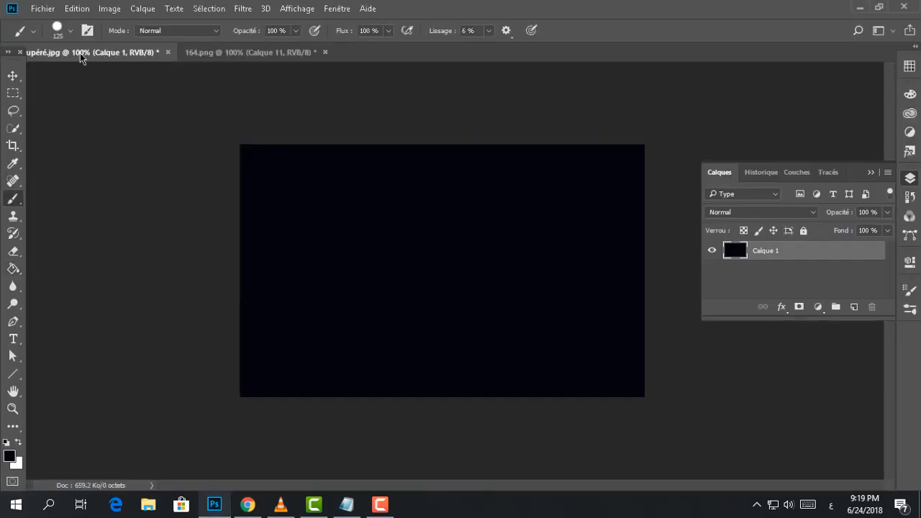
{"action": "left_click", "coordinate": [72, 31]}
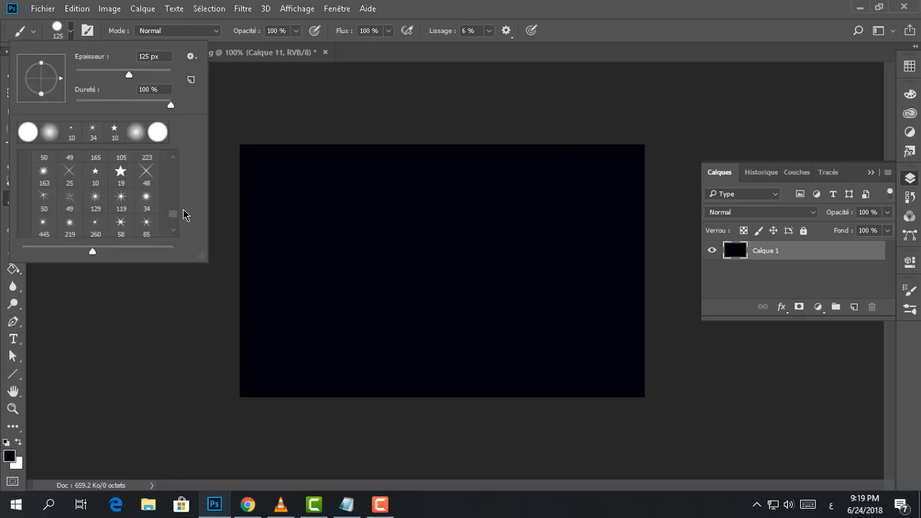
{"action": "left_click_drag", "start_coordinate": [174, 218], "coordinate": [176, 165]}
{"action": "scroll", "coordinate": [144, 180], "scroll_direction": "down", "scroll_amount": 10}
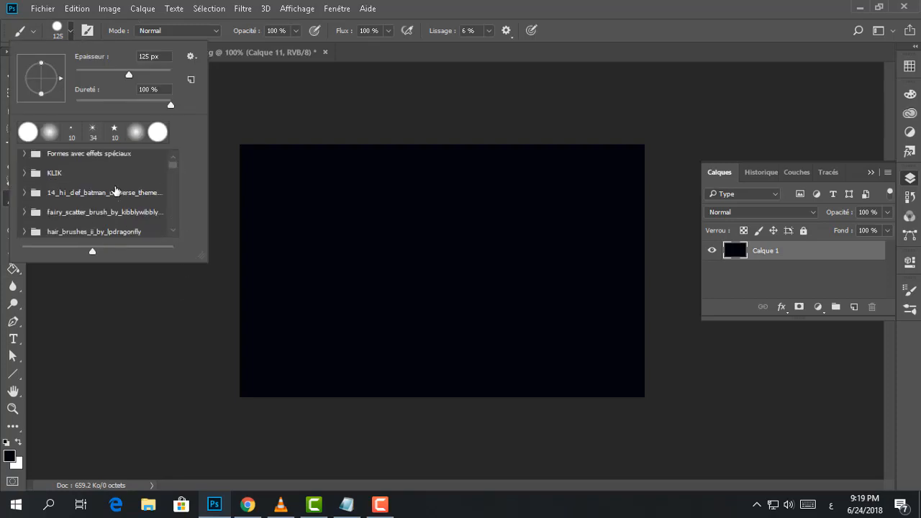
{"action": "scroll", "coordinate": [115, 189], "scroll_direction": "down", "scroll_amount": 3}
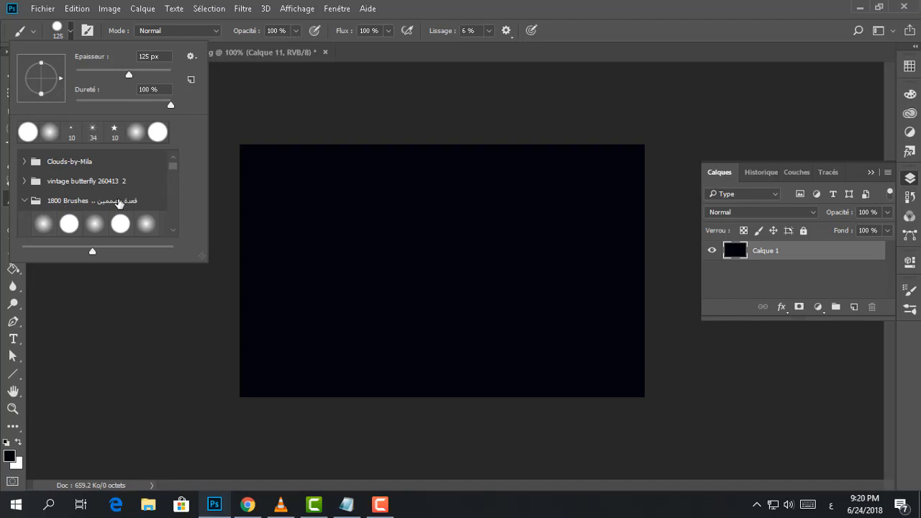
{"action": "scroll", "coordinate": [120, 205], "scroll_direction": "down", "scroll_amount": 3}
{"action": "scroll", "coordinate": [120, 204], "scroll_direction": "down", "scroll_amount": 3}
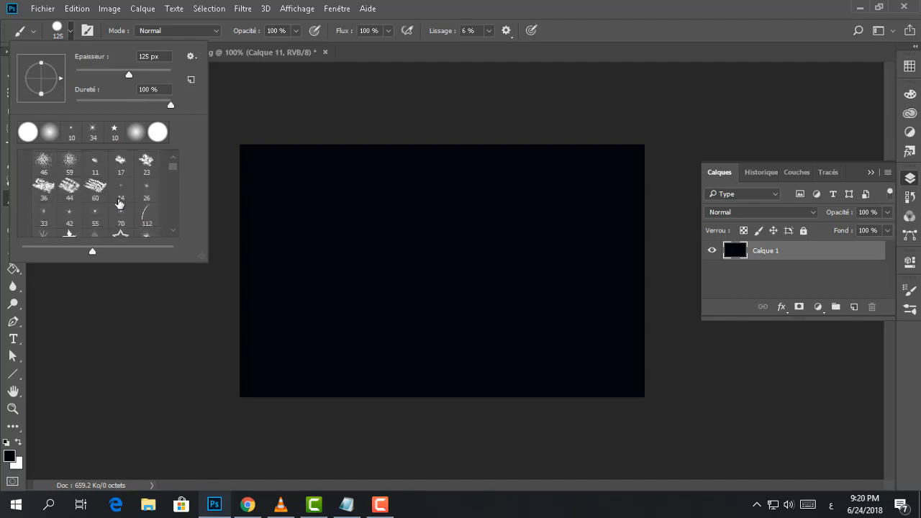
Step: Paint a white curved stroke in the upper-left area of the canvas with the 44 px rough bristle brush
{"action": "left_click", "coordinate": [70, 185]}
{"action": "left_click", "coordinate": [429, 205]}
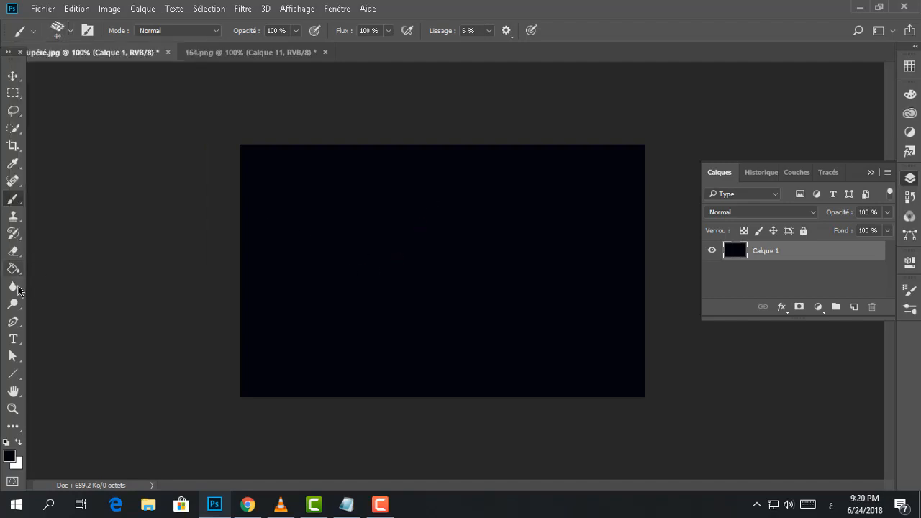
{"action": "left_click", "coordinate": [18, 445]}
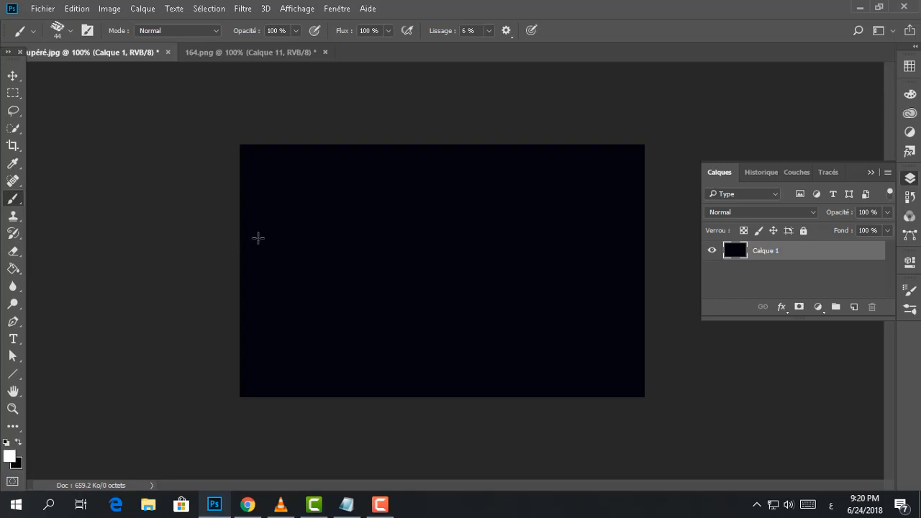
{"action": "mouse_move", "coordinate": [380, 180]}
{"action": "left_mouse_down"}
{"action": "mouse_move", "coordinate": [312, 247]}
{"action": "mouse_move", "coordinate": [298, 197]}
{"action": "mouse_move", "coordinate": [288, 209]}
{"action": "mouse_move", "coordinate": [270, 207]}
{"action": "left_mouse_up"}
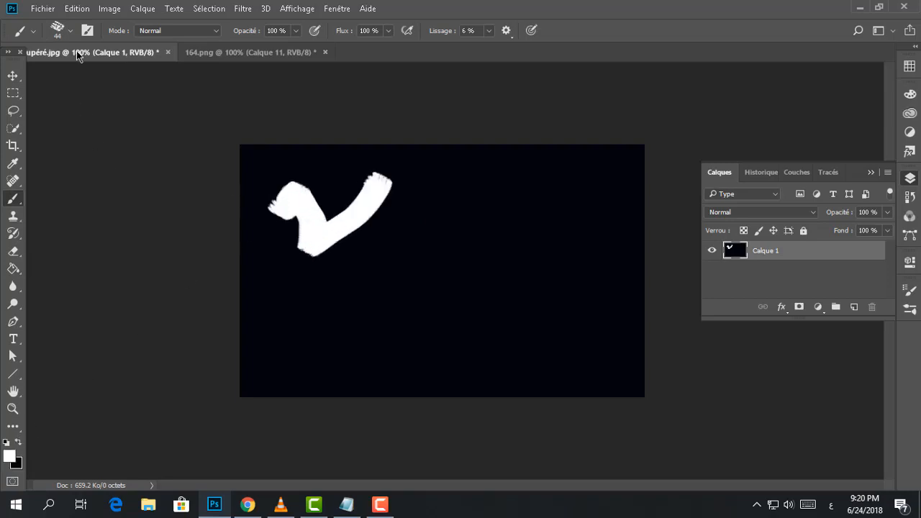
Step: Paint a patch of white grass blades right of the thick stroke with the 112 px grass brush
{"action": "left_click", "coordinate": [69, 32]}
{"action": "scroll", "coordinate": [93, 191], "scroll_direction": "down", "scroll_amount": 3}
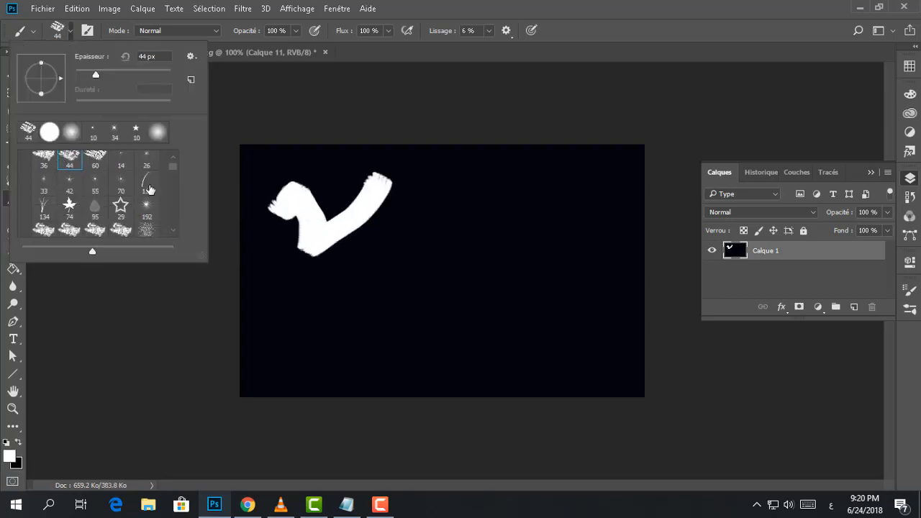
{"action": "left_click", "coordinate": [146, 182]}
{"action": "left_click_drag", "start_coordinate": [462, 193], "coordinate": [516, 207]}
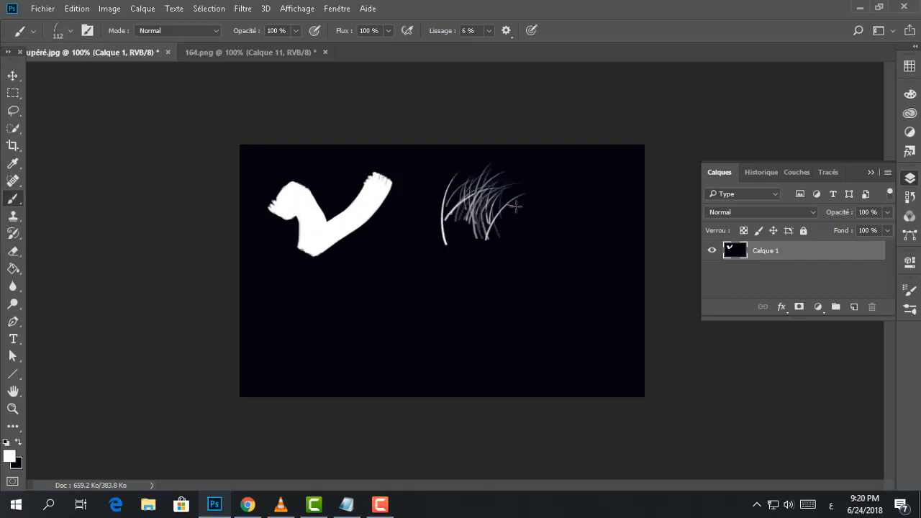
Step: Scatter leaves over the right side of the canvas with the 95 px leaf brush
{"action": "left_click", "coordinate": [63, 38]}
{"action": "left_click", "coordinate": [95, 208]}
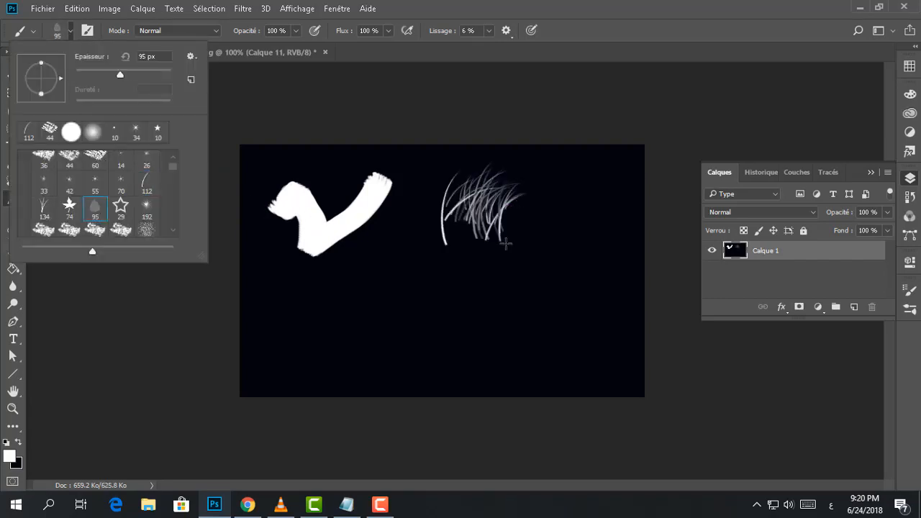
{"action": "left_click", "coordinate": [571, 192]}
{"action": "left_click", "coordinate": [574, 199]}
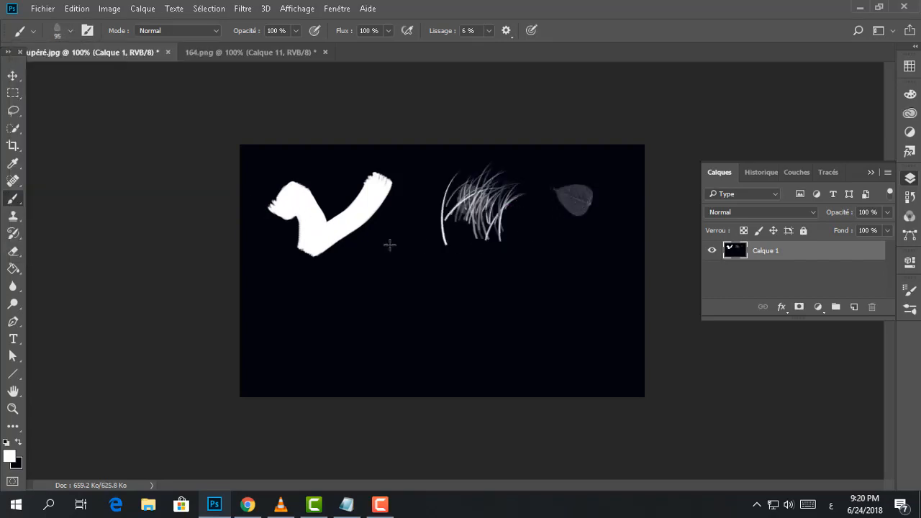
{"action": "left_click", "coordinate": [71, 36]}
{"action": "scroll", "coordinate": [105, 195], "scroll_direction": "down", "scroll_amount": 2}
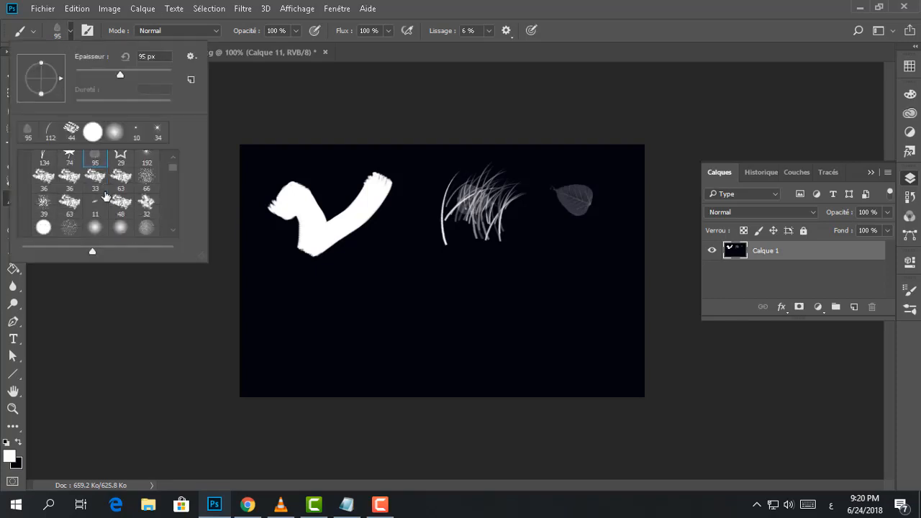
{"action": "scroll", "coordinate": [126, 187], "scroll_direction": "down", "scroll_amount": 1}
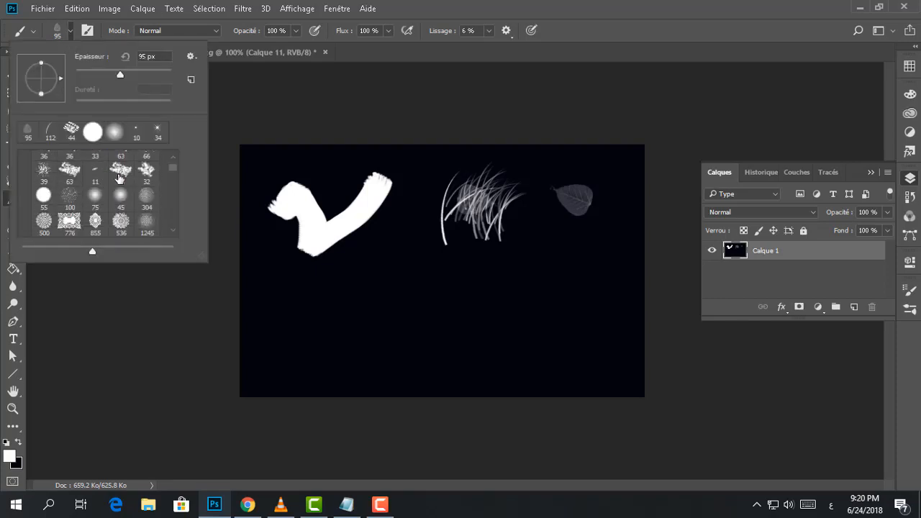
{"action": "mouse_move", "coordinate": [599, 264]}
{"action": "left_mouse_down"}
{"action": "mouse_move", "coordinate": [616, 292]}
{"action": "mouse_move", "coordinate": [594, 296]}
{"action": "left_mouse_up"}
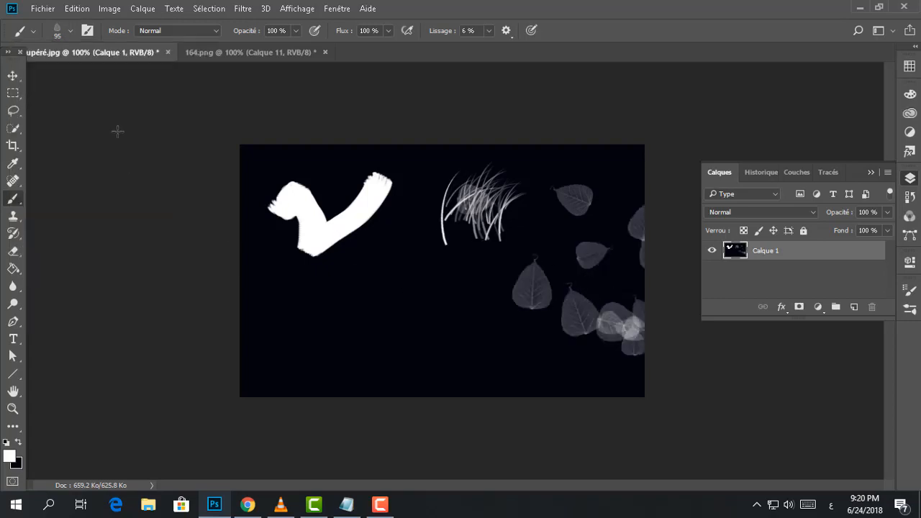
Step: Try stamping the oval ornament brush on the canvas at its full 855 px size
{"action": "left_click", "coordinate": [70, 32]}
{"action": "scroll", "coordinate": [108, 180], "scroll_direction": "up", "scroll_amount": 3}
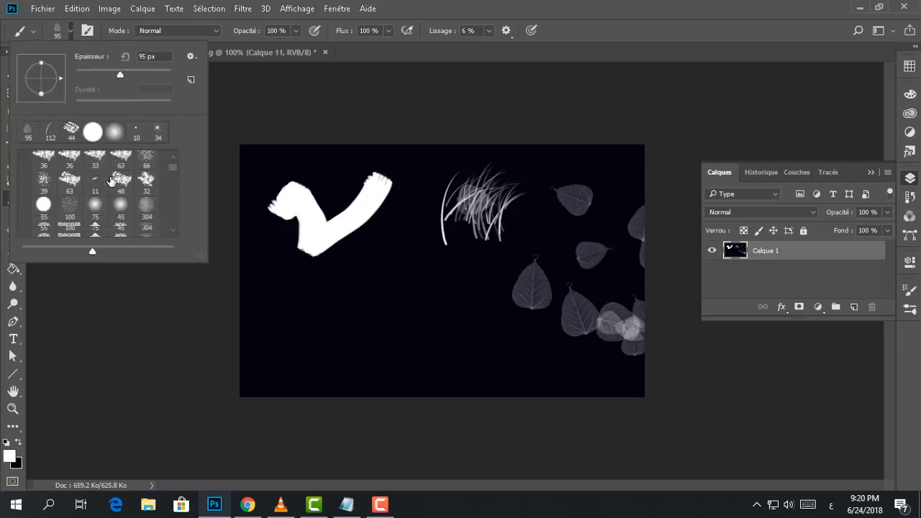
{"action": "left_click", "coordinate": [95, 197]}
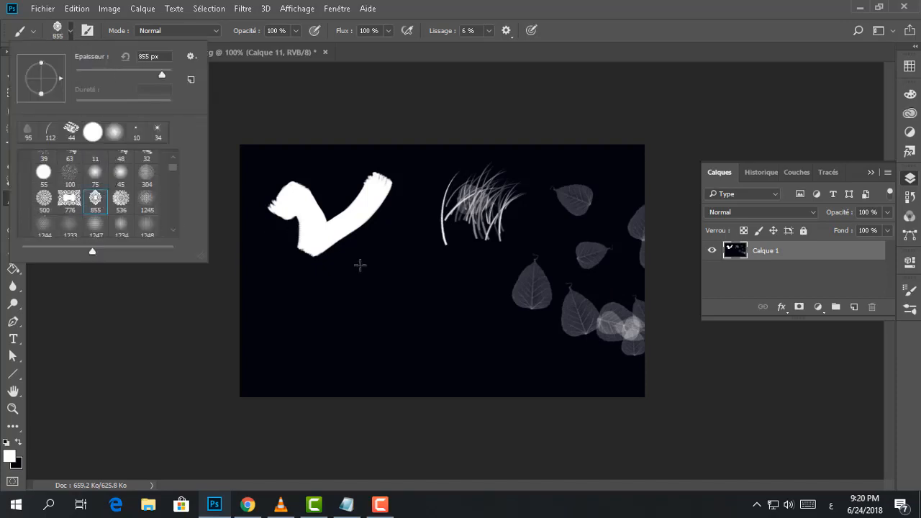
{"action": "left_click", "coordinate": [362, 267]}
{"action": "right_click", "coordinate": [566, 265]}
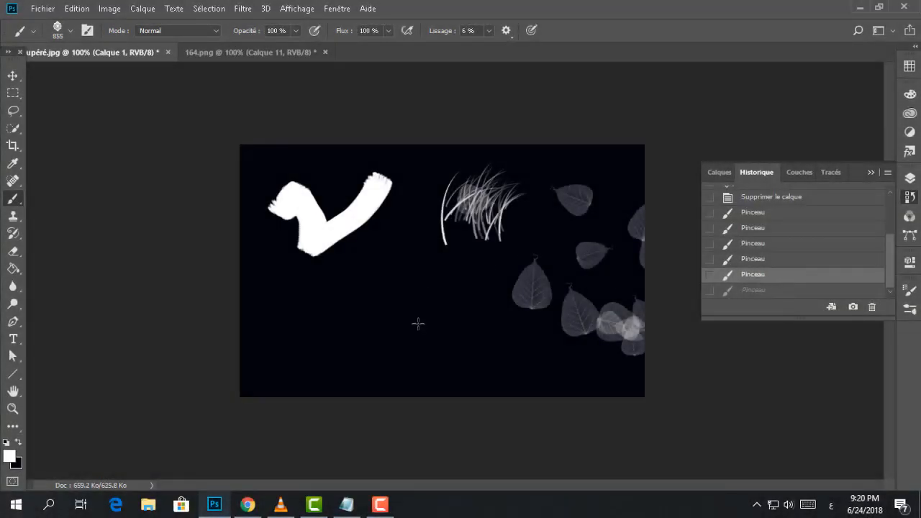
Step: Resize the oval ornament brush to 51 px, try a stamp below the thick white stroke and undo it
{"action": "right_click", "coordinate": [423, 269]}
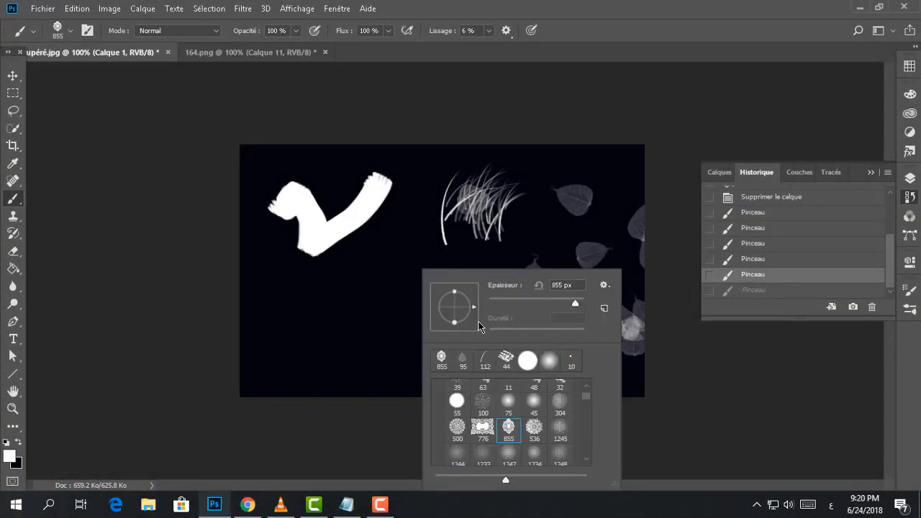
{"action": "left_click", "coordinate": [513, 307]}
{"action": "left_click", "coordinate": [376, 297]}
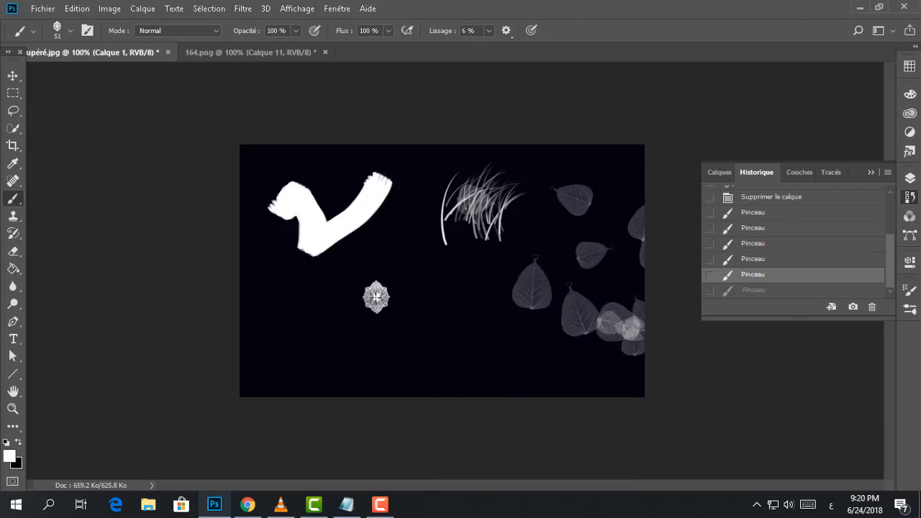
{"action": "left_click", "coordinate": [785, 275]}
Step: Try the 536 px round mandala brush resized to 76 px below the thick white stroke and undo the stamp
{"action": "left_click", "coordinate": [71, 30]}
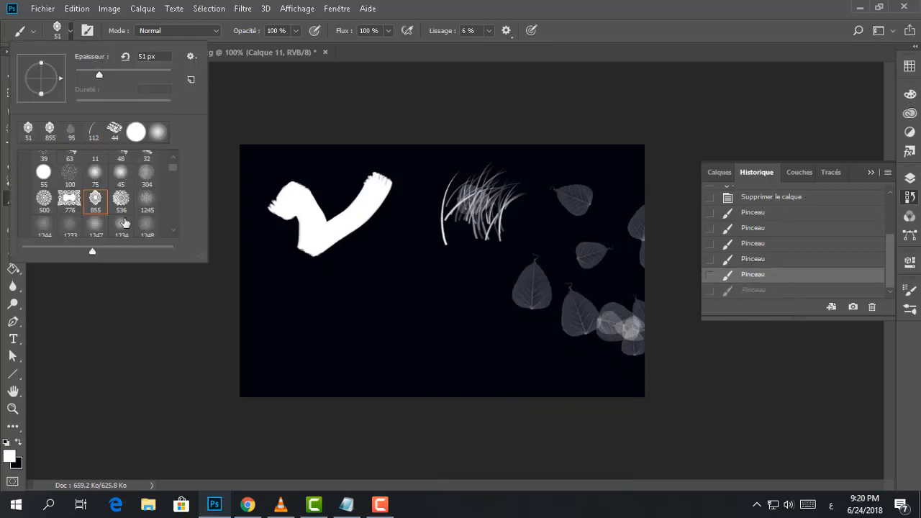
{"action": "scroll", "coordinate": [123, 221], "scroll_direction": "down", "scroll_amount": 1}
{"action": "left_click", "coordinate": [118, 189]}
{"action": "left_click", "coordinate": [394, 271]}
{"action": "right_click", "coordinate": [395, 271]}
{"action": "left_click", "coordinate": [484, 300]}
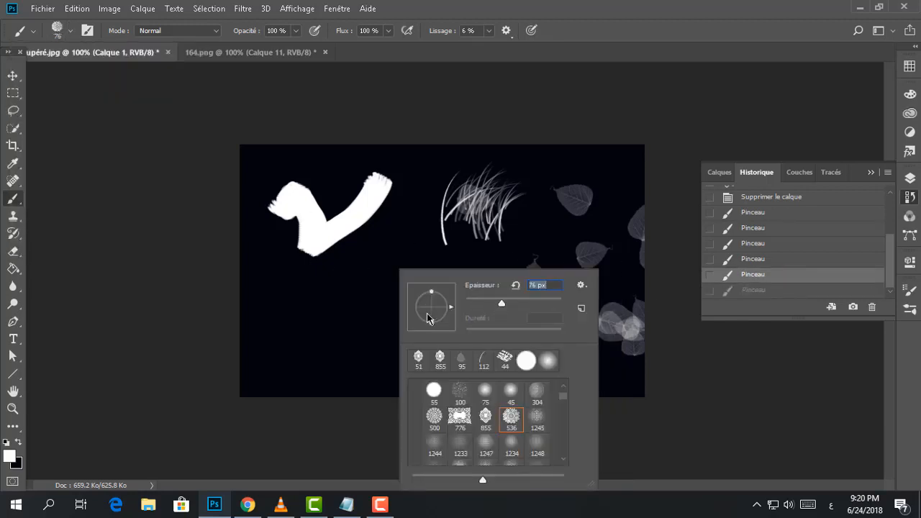
{"action": "left_click", "coordinate": [367, 311]}
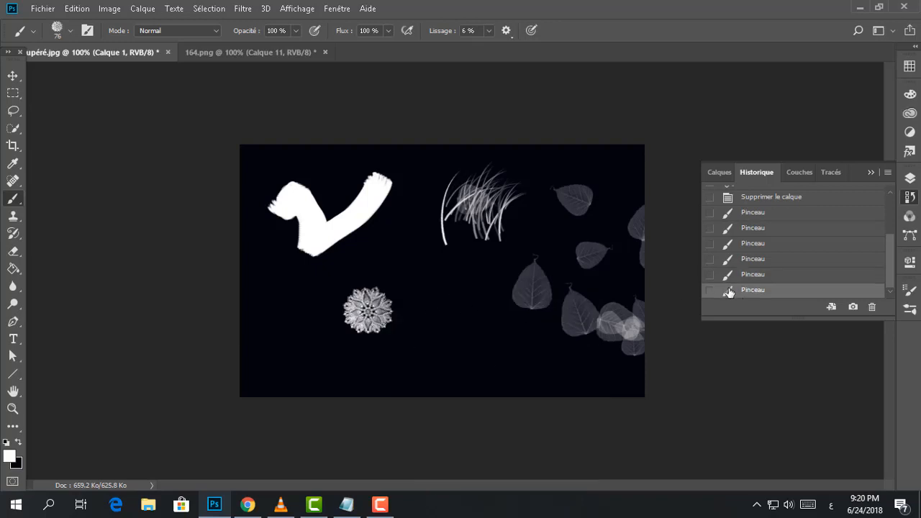
{"action": "left_click", "coordinate": [825, 280]}
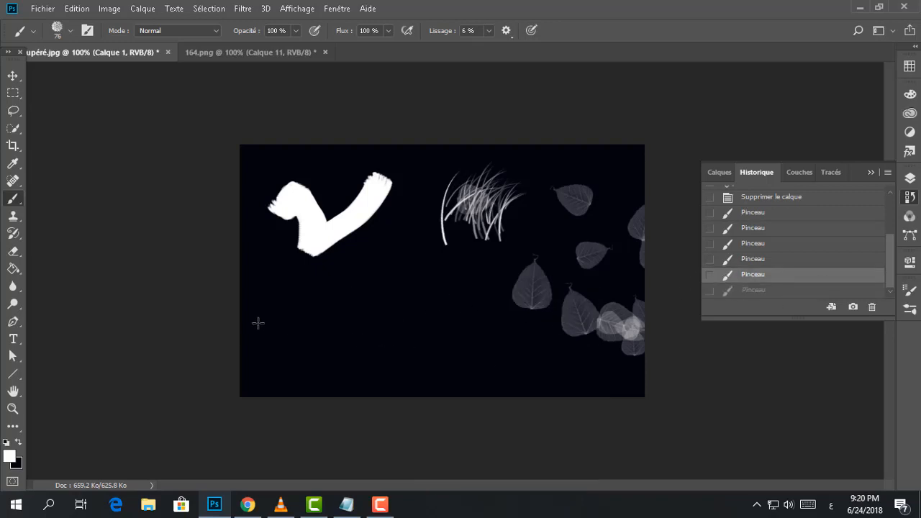
Step: Stamp the 776 px ornate frame brush, resized to 25 px, in the lower-left part of the canvas
{"action": "left_click", "coordinate": [69, 31]}
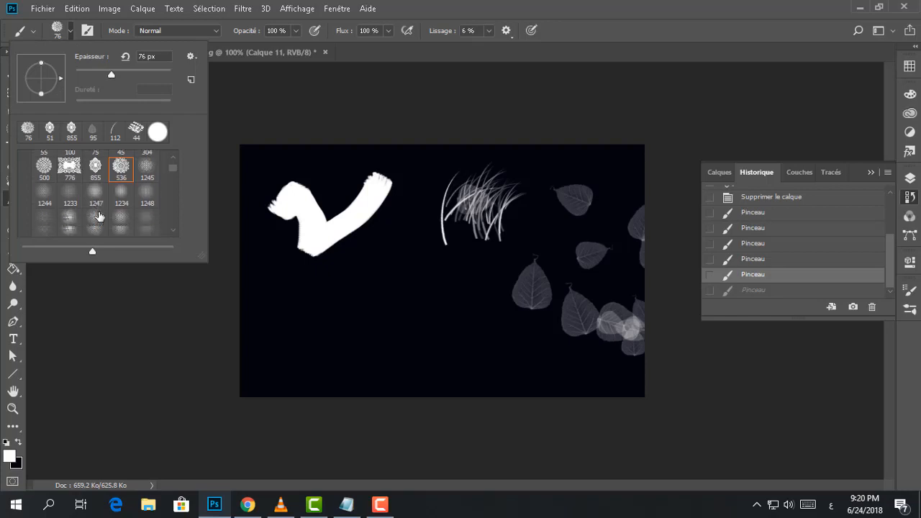
{"action": "left_click", "coordinate": [75, 162]}
{"action": "right_click", "coordinate": [400, 326]}
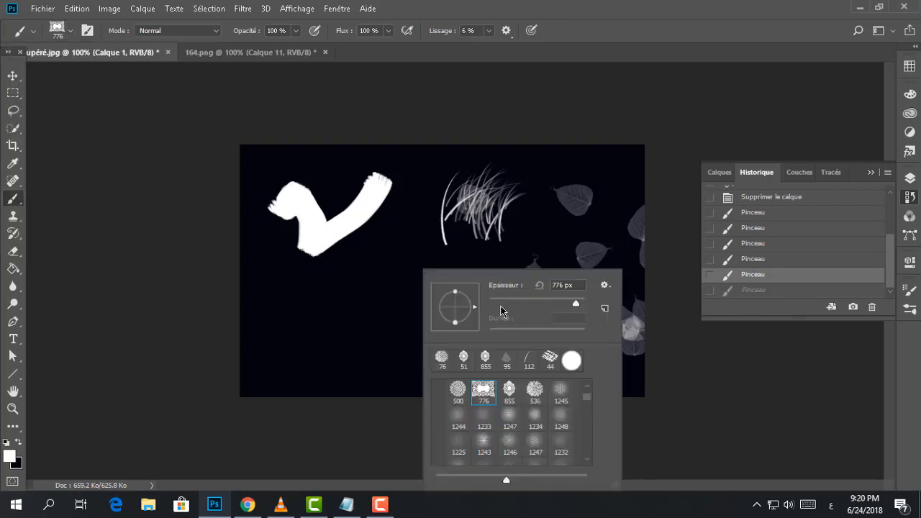
{"action": "left_click", "coordinate": [501, 308]}
{"action": "left_click_drag", "start_coordinate": [336, 322], "coordinate": [281, 397]}
Step: Enlarge the ornate frame brush to 92 px and stamp it above and to the right of the small frame
{"action": "right_click", "coordinate": [426, 297]}
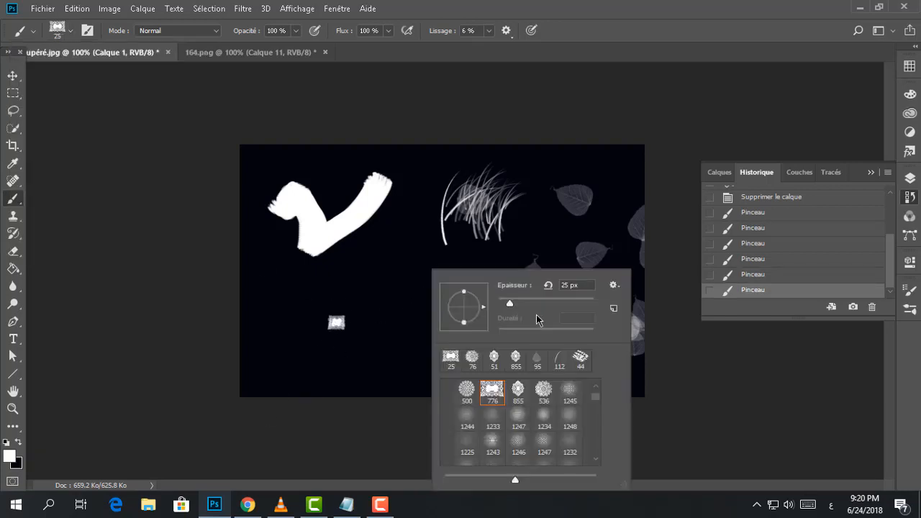
{"action": "left_click", "coordinate": [543, 302]}
{"action": "left_click", "coordinate": [395, 288]}
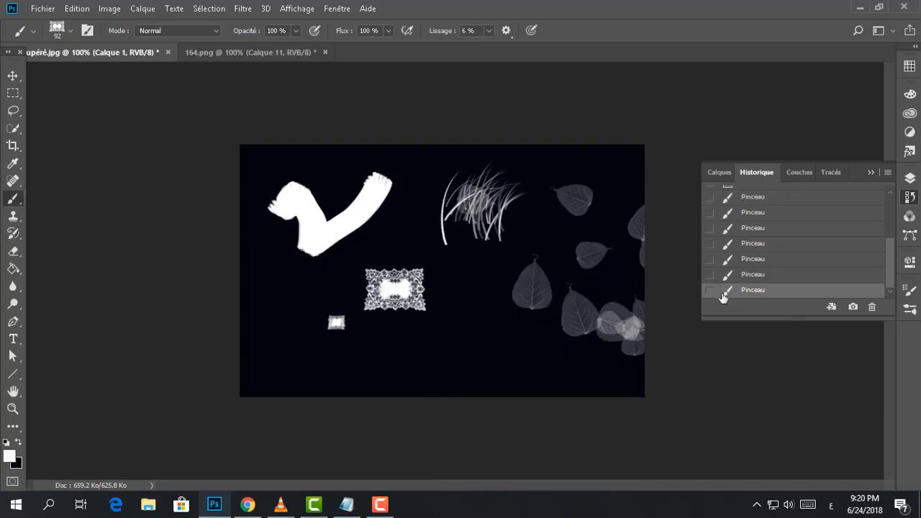
Step: Undo the two ornate frame stamps by going back two history states
{"action": "left_click", "coordinate": [745, 276]}
{"action": "left_click", "coordinate": [759, 260]}
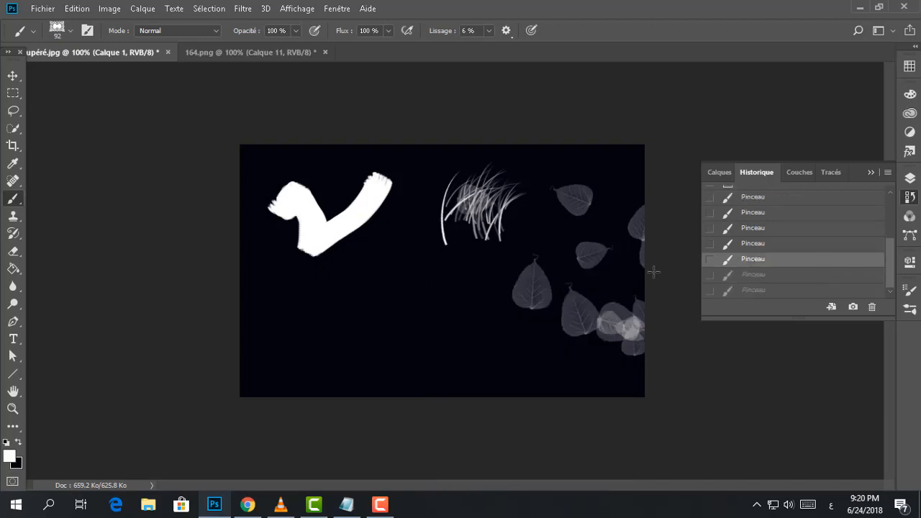
Step: Try the 1248 px damask pattern brush at full size on the canvas and undo the stamp
{"action": "left_click", "coordinate": [71, 32]}
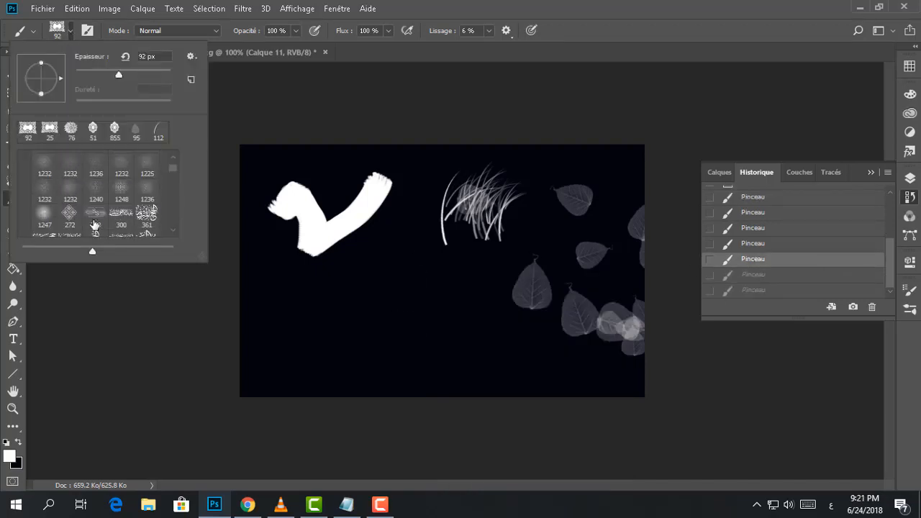
{"action": "left_click", "coordinate": [122, 187]}
{"action": "left_click", "coordinate": [440, 364]}
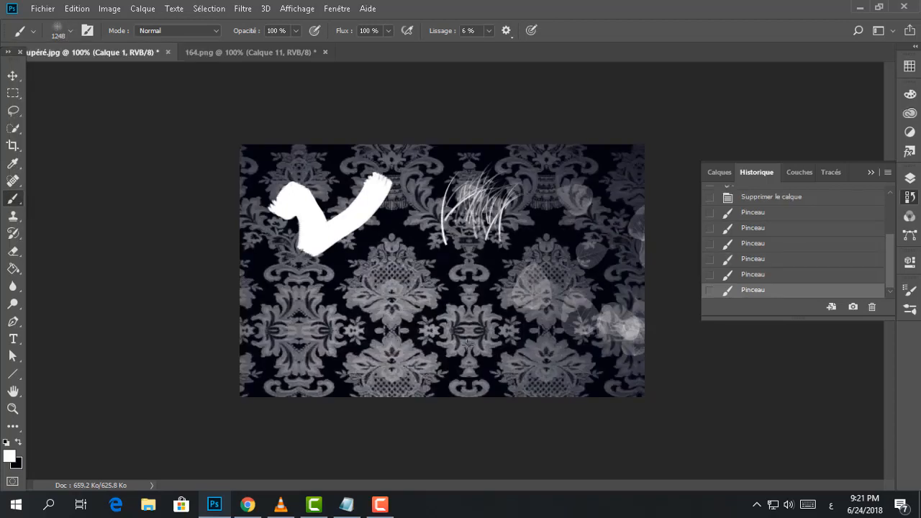
{"action": "left_click", "coordinate": [750, 273]}
Step: Reduce the damask pattern brush to 62 px and stamp it below the thick white stroke
{"action": "right_click", "coordinate": [626, 303]}
{"action": "left_click", "coordinate": [607, 302]}
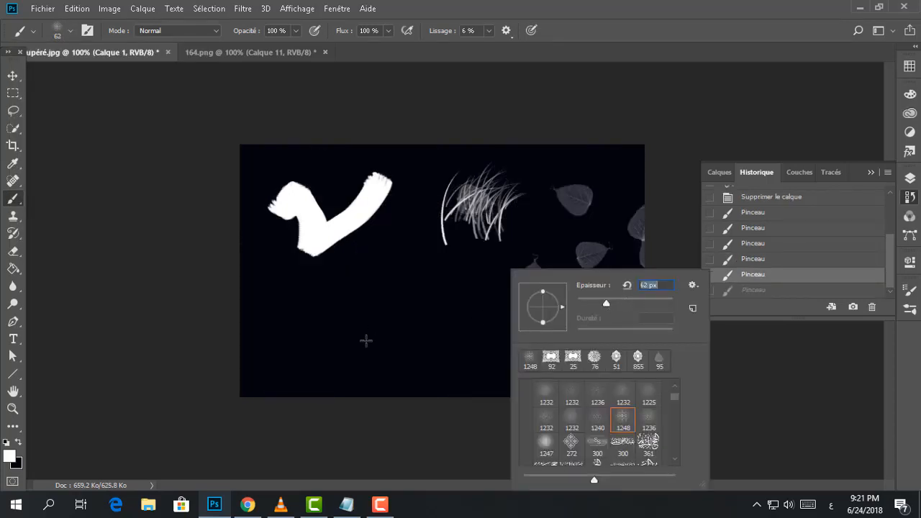
{"action": "left_click", "coordinate": [365, 341]}
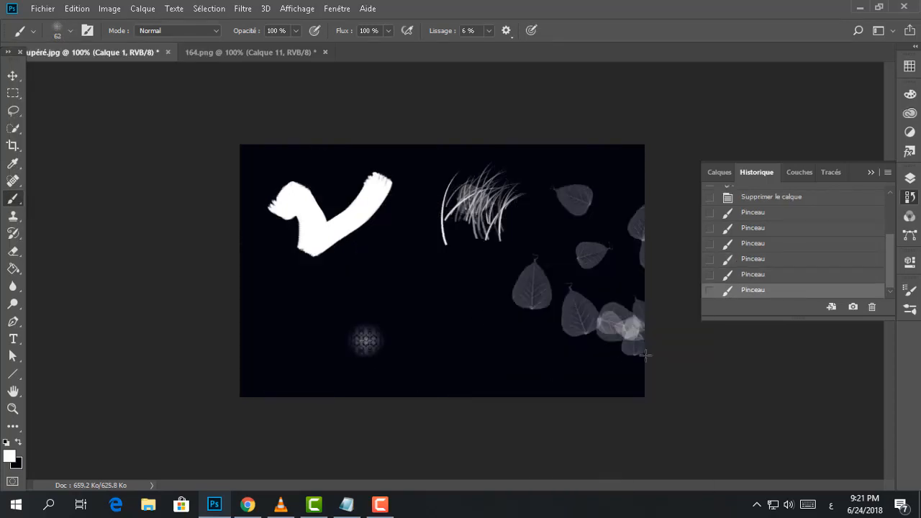
Step: Choose the 1236 px soft pattern brush, reduce it to 48 px and stamp it above and to the right of the damask stamp
{"action": "left_click", "coordinate": [63, 31]}
{"action": "left_click", "coordinate": [147, 191]}
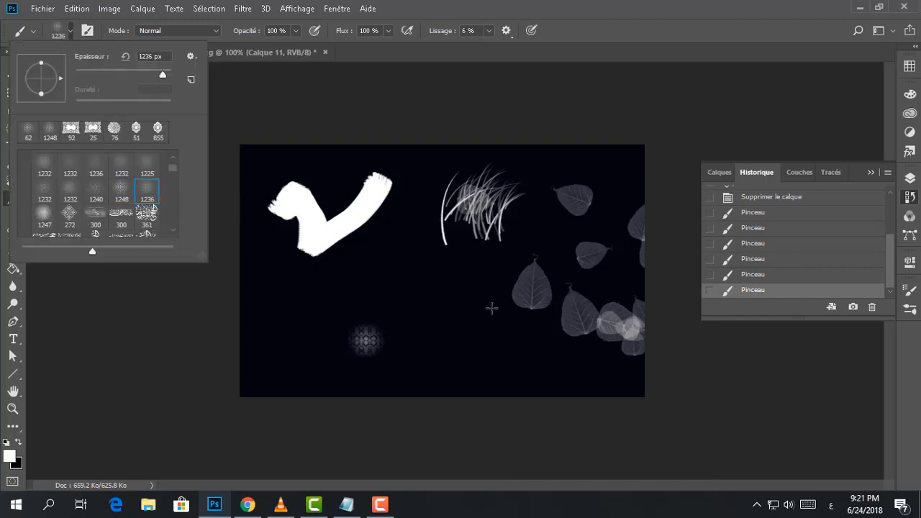
{"action": "right_click", "coordinate": [478, 318]}
{"action": "left_click", "coordinate": [571, 301]}
{"action": "left_click", "coordinate": [428, 286]}
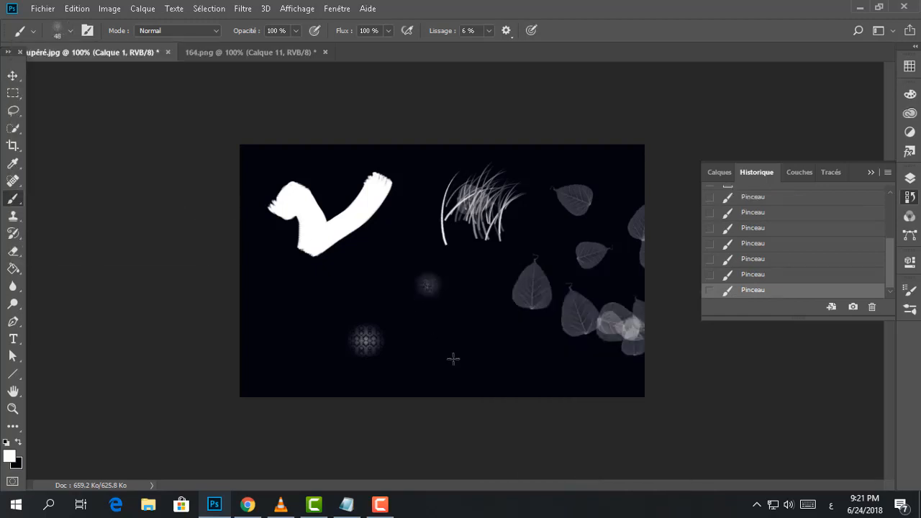
Step: Try a short stroke with the 48 px pattern brush in the lower-right part of the canvas and undo it
{"action": "mouse_move", "coordinate": [467, 348]}
{"action": "left_mouse_down"}
{"action": "mouse_move", "coordinate": [520, 377]}
{"action": "mouse_move", "coordinate": [555, 370]}
{"action": "left_mouse_up"}
{"action": "left_click", "coordinate": [737, 274]}
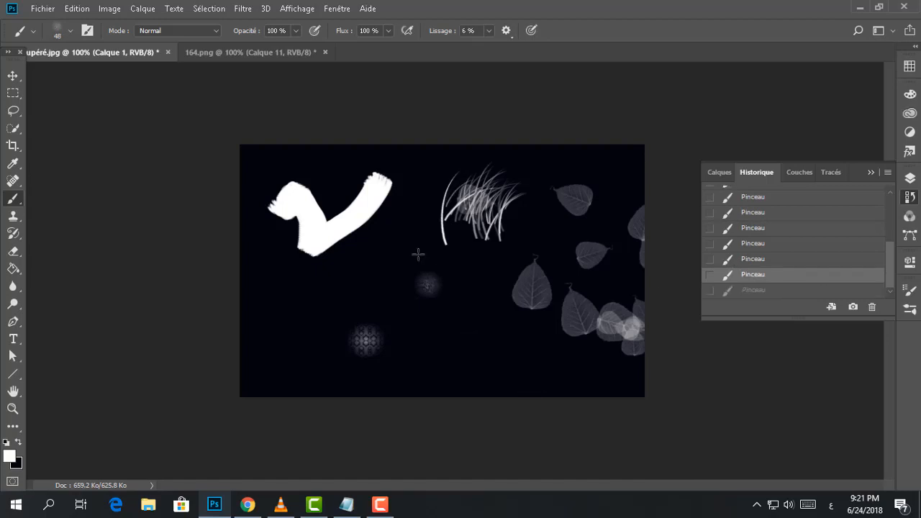
Step: Enlarge the soft pattern brush to 147 px and stamp it at the canvas's left edge, below the white stroke
{"action": "right_click", "coordinate": [364, 263]}
{"action": "left_click_drag", "start_coordinate": [458, 295], "coordinate": [495, 294]}
{"action": "left_click", "coordinate": [347, 284]}
{"action": "left_click", "coordinate": [278, 300]}
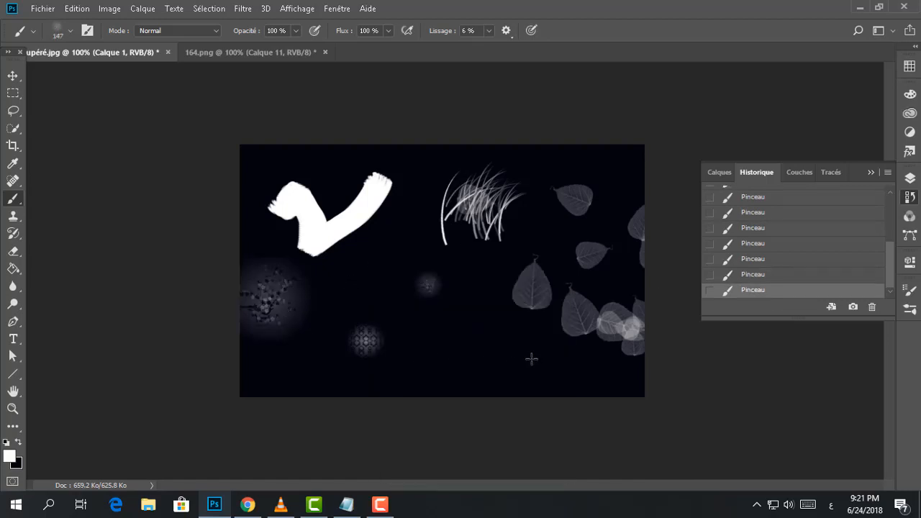
Step: Pick the 89 px 好 character brush and stamp it just below the 48 px pattern stamp
{"action": "left_click", "coordinate": [70, 31]}
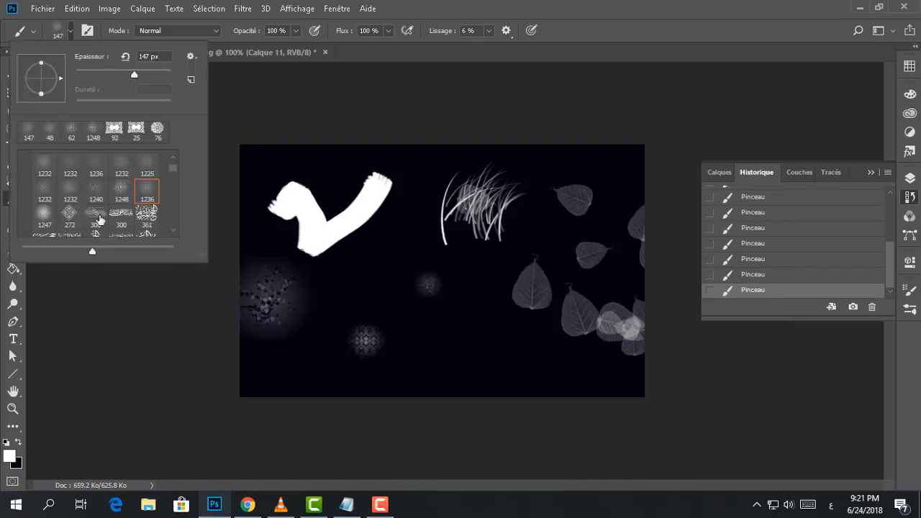
{"action": "scroll", "coordinate": [99, 220], "scroll_direction": "down", "scroll_amount": 3}
{"action": "scroll", "coordinate": [100, 220], "scroll_direction": "down", "scroll_amount": 5}
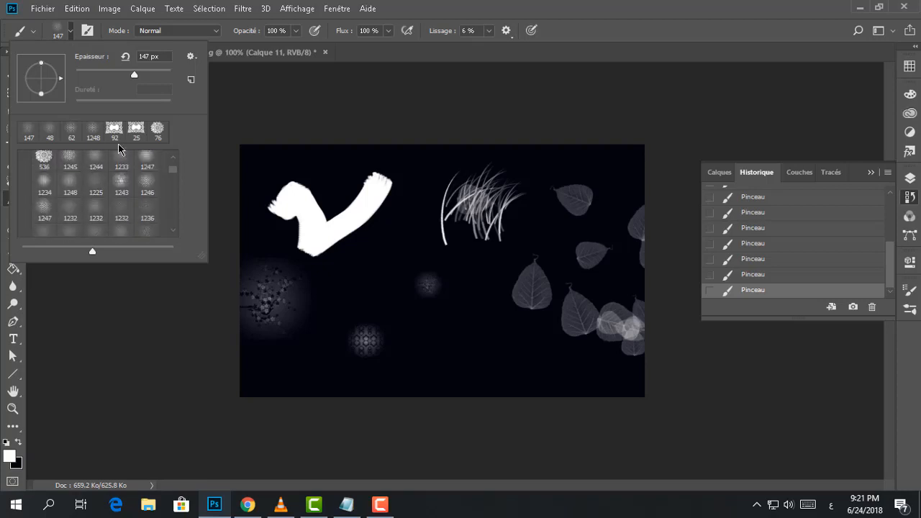
{"action": "scroll", "coordinate": [94, 212], "scroll_direction": "up", "scroll_amount": 1}
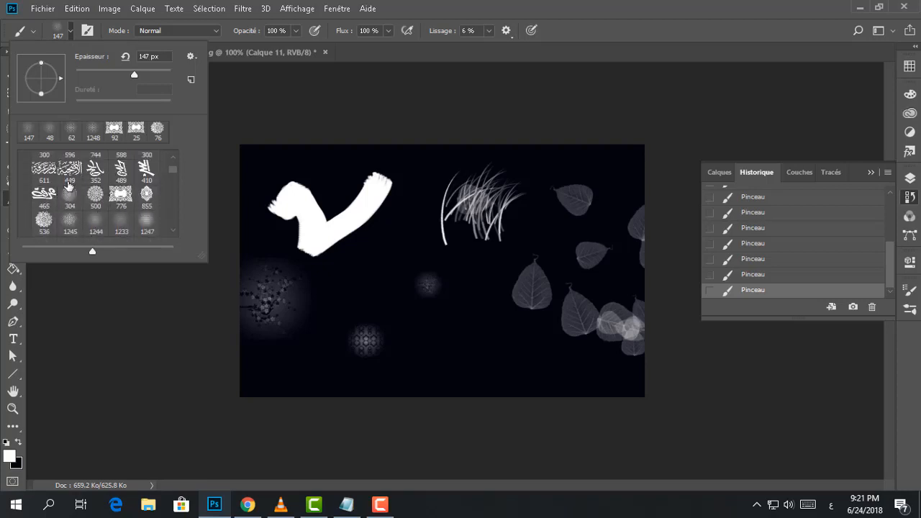
{"action": "scroll", "coordinate": [116, 205], "scroll_direction": "up", "scroll_amount": 1}
{"action": "scroll", "coordinate": [117, 205], "scroll_direction": "down", "scroll_amount": 6}
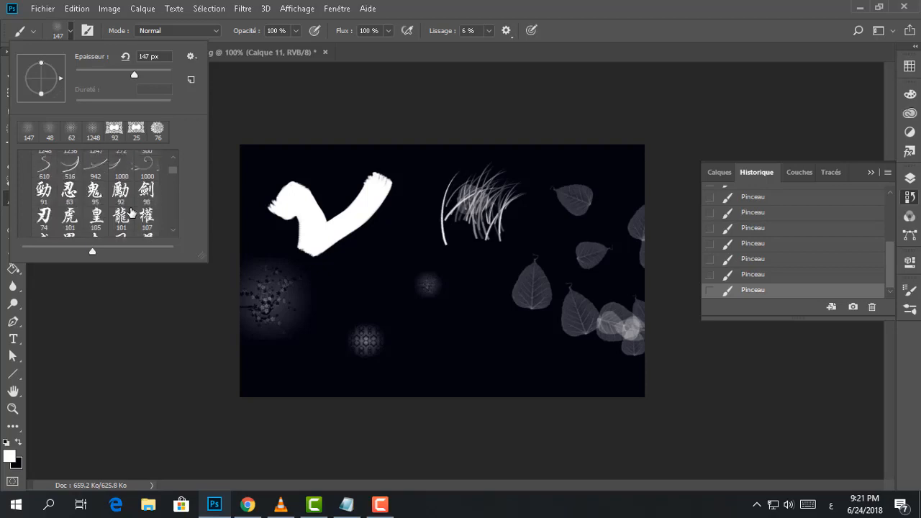
{"action": "scroll", "coordinate": [131, 211], "scroll_direction": "down", "scroll_amount": 10}
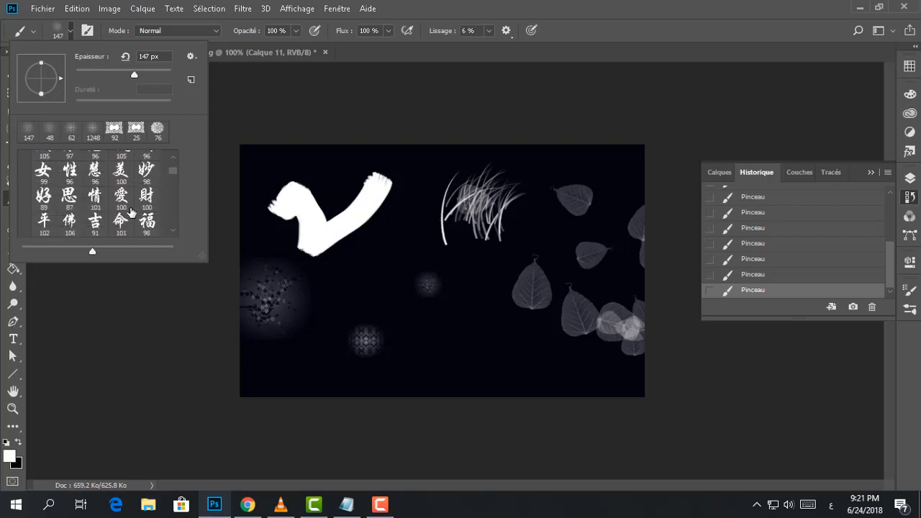
{"action": "left_click", "coordinate": [43, 184]}
{"action": "left_click", "coordinate": [451, 315]}
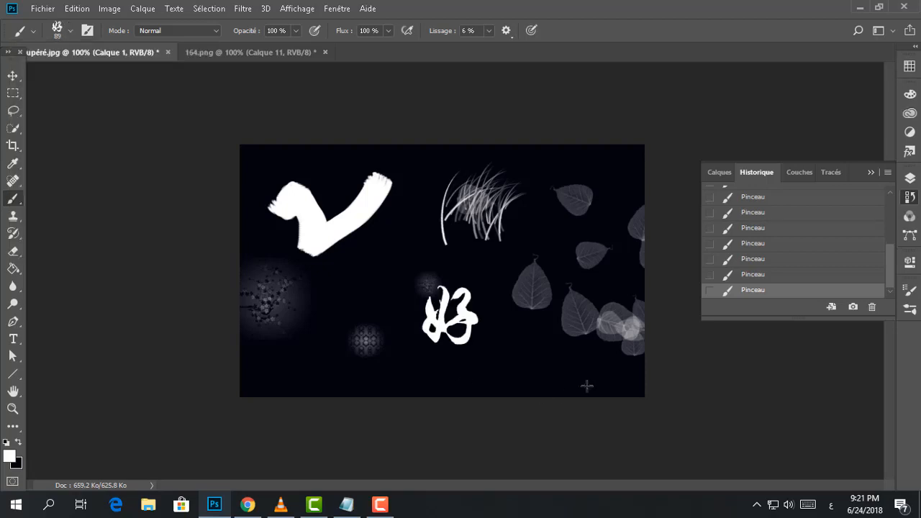
Step: Stamp the 91 px 吉 character brush below and to the right of the 好 character
{"action": "left_click", "coordinate": [70, 34]}
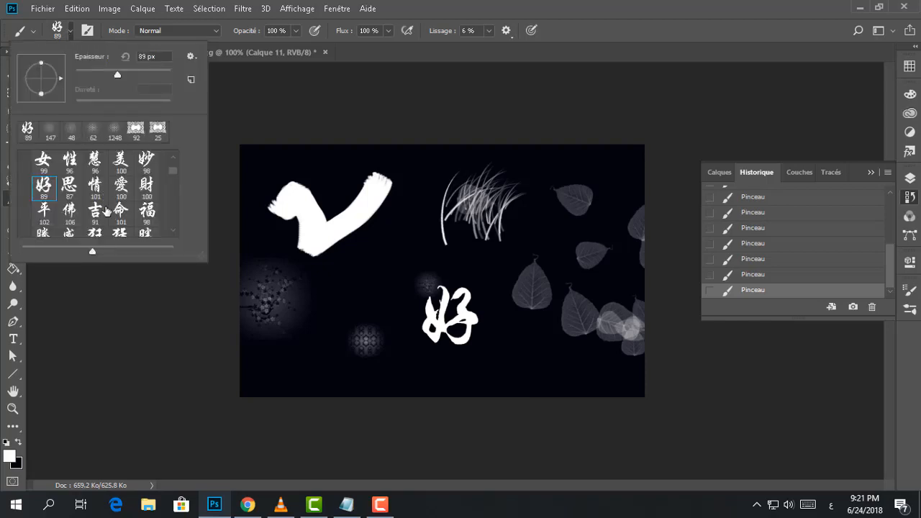
{"action": "left_click", "coordinate": [96, 216]}
{"action": "left_click", "coordinate": [549, 350]}
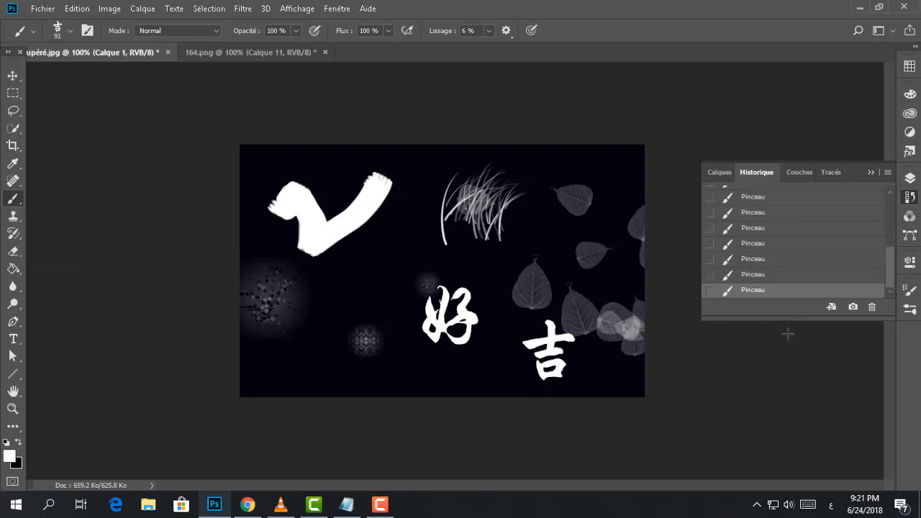
Step: Pick the 488 px vertical calligraphy column brush and stamp it between the 好 and 吉 characters, spanning the canvas height
{"action": "left_click", "coordinate": [70, 34]}
{"action": "scroll", "coordinate": [85, 184], "scroll_direction": "down", "scroll_amount": 6}
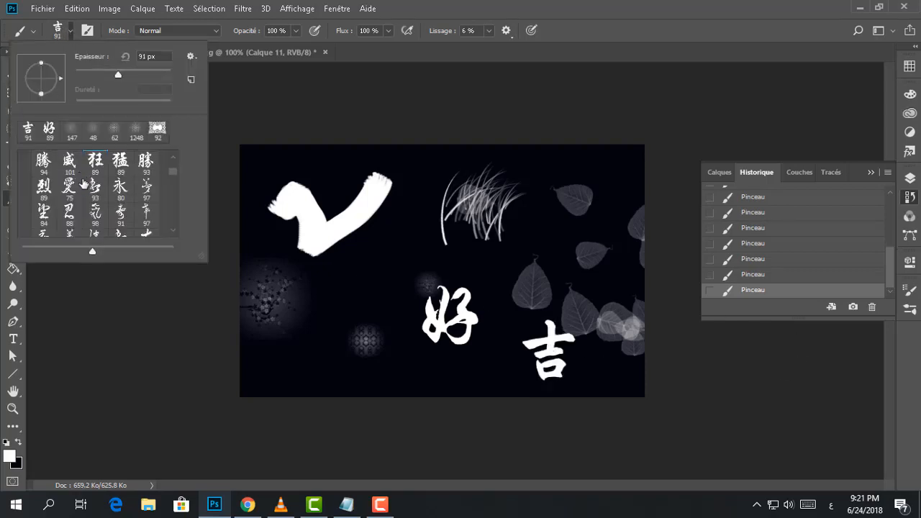
{"action": "scroll", "coordinate": [84, 184], "scroll_direction": "down", "scroll_amount": 4}
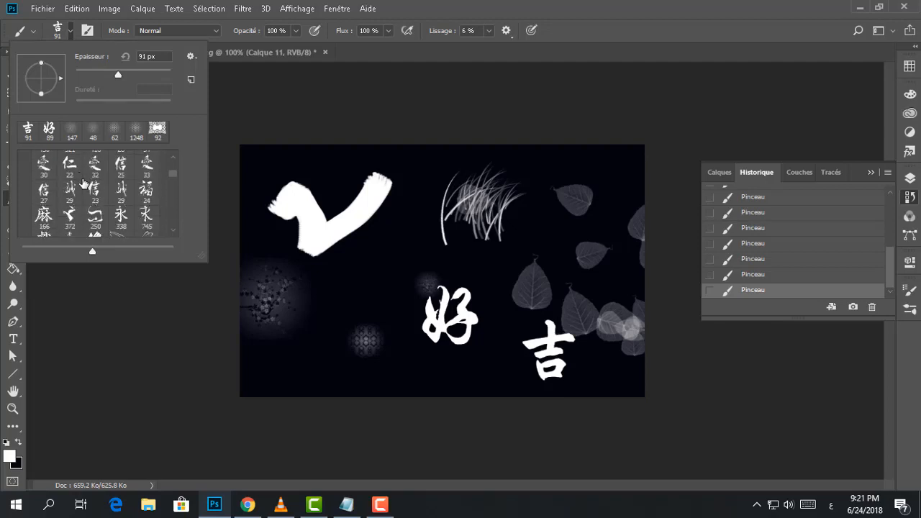
{"action": "left_click", "coordinate": [96, 164]}
{"action": "left_click", "coordinate": [512, 274]}
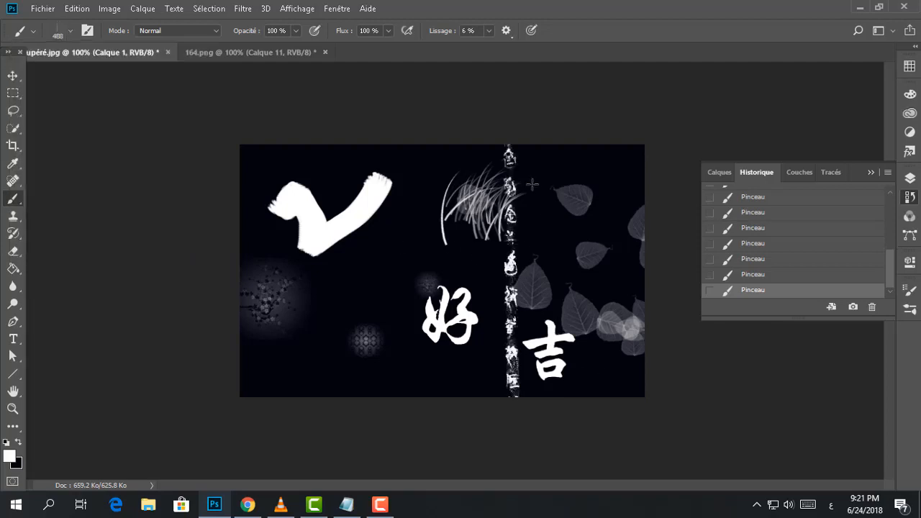
Step: Stamp the 92 px round Arabic calligraphy brush above and to the left of the 好 character
{"action": "left_click", "coordinate": [70, 34]}
{"action": "scroll", "coordinate": [101, 190], "scroll_direction": "down", "scroll_amount": 3}
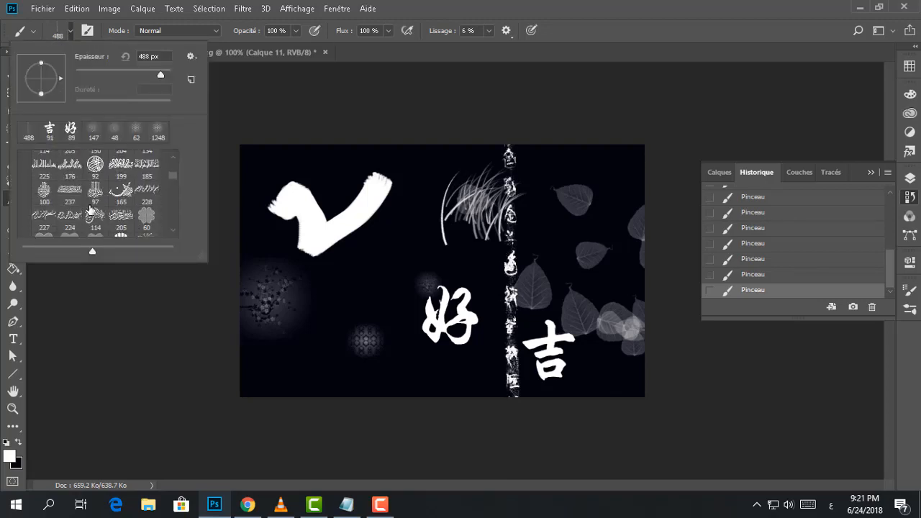
{"action": "left_click", "coordinate": [96, 168]}
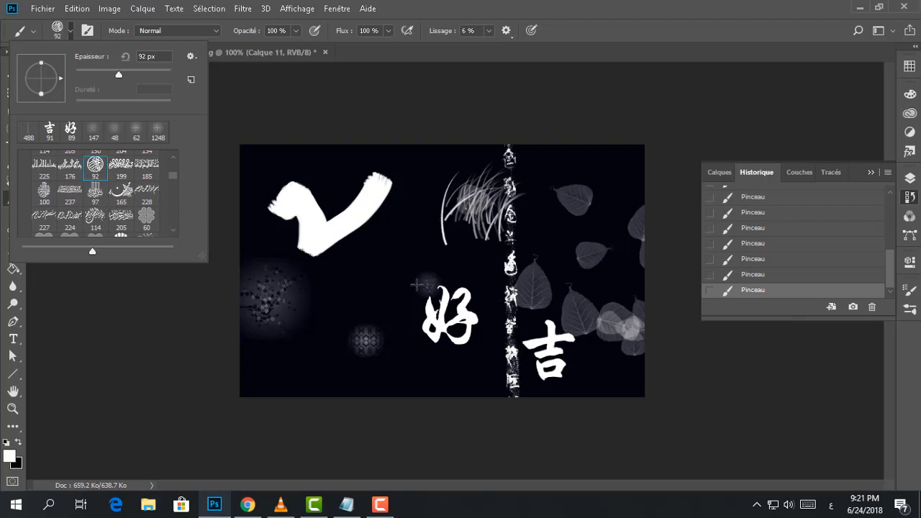
{"action": "left_click", "coordinate": [400, 279]}
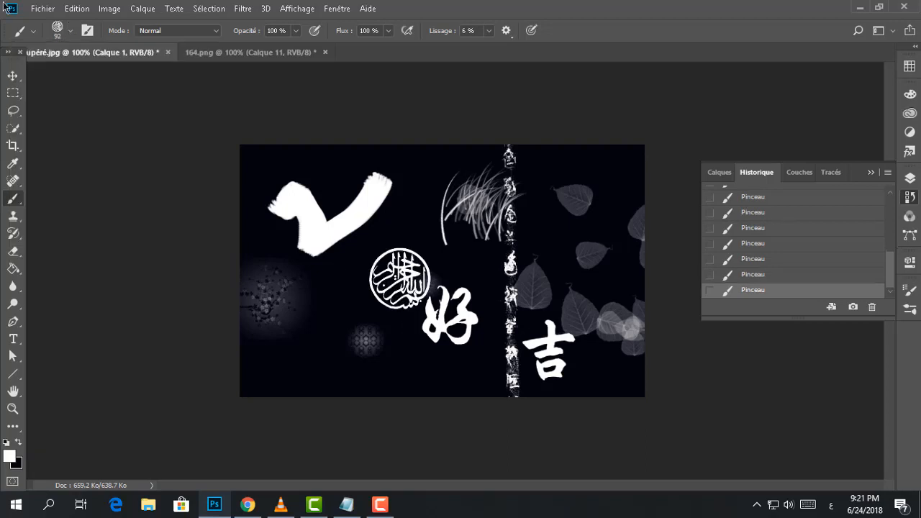
Step: Look through the remaining brush presets and the list of brush folders, including KLIK
{"action": "left_click", "coordinate": [70, 32]}
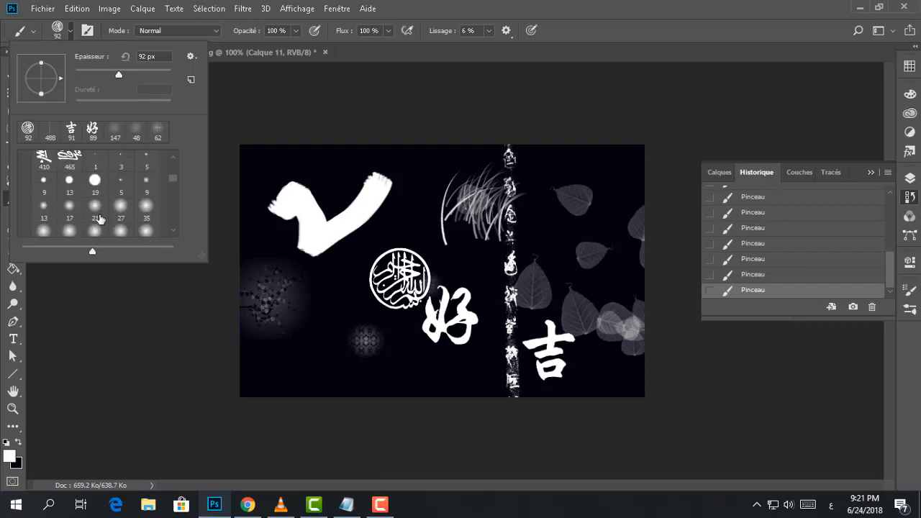
{"action": "scroll", "coordinate": [99, 219], "scroll_direction": "down", "scroll_amount": 8}
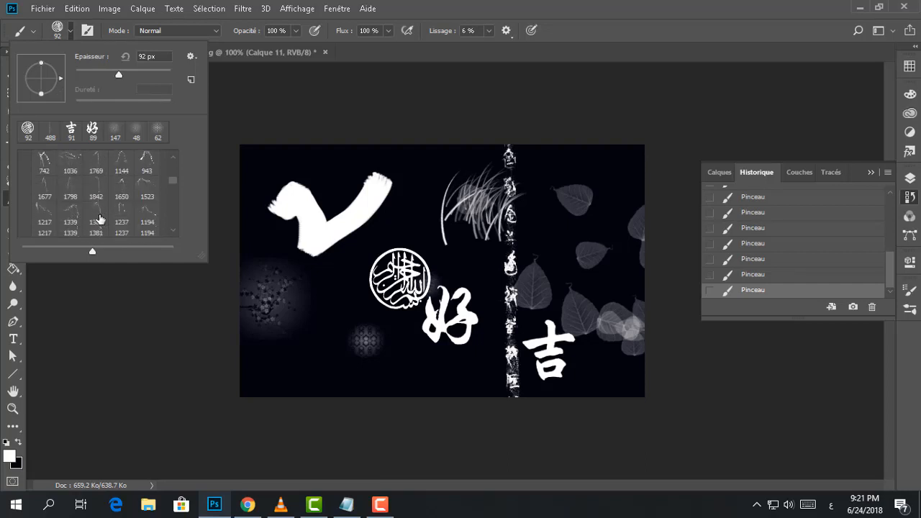
{"action": "scroll", "coordinate": [100, 219], "scroll_direction": "down", "scroll_amount": 8}
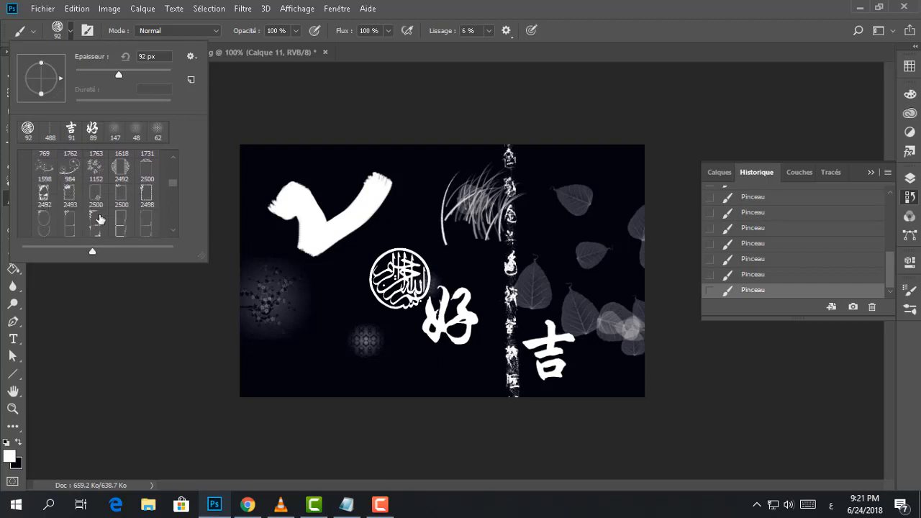
{"action": "scroll", "coordinate": [99, 219], "scroll_direction": "down", "scroll_amount": 6}
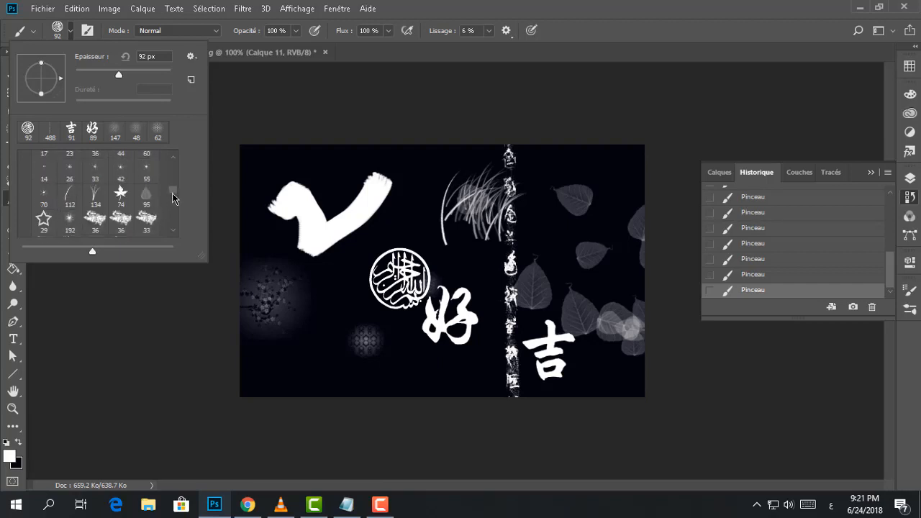
{"action": "mouse_move", "coordinate": [172, 198]}
{"action": "left_mouse_down"}
{"action": "mouse_move", "coordinate": [178, 234]}
{"action": "mouse_move", "coordinate": [179, 158]}
{"action": "left_mouse_up"}
{"action": "scroll", "coordinate": [132, 172], "scroll_direction": "down", "scroll_amount": 3}
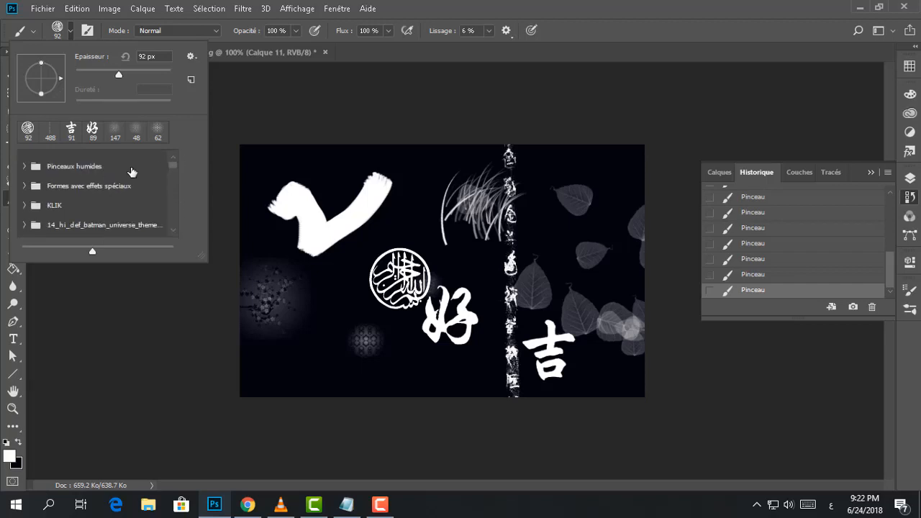
{"action": "scroll", "coordinate": [132, 173], "scroll_direction": "up", "scroll_amount": 1}
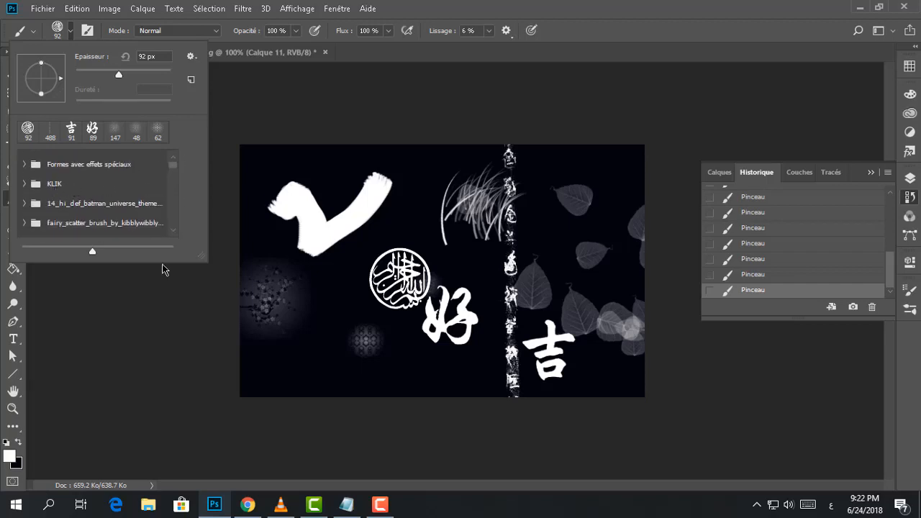
Step: Switch to the Notepad document, highlight the phrase about the lettering brushes in the second line, and return to Photoshop
{"action": "left_click", "coordinate": [344, 507]}
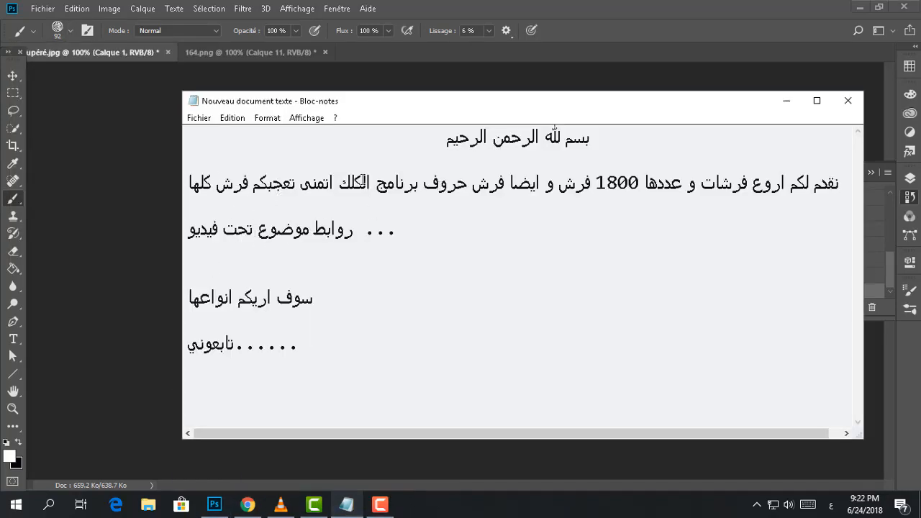
{"action": "left_click_drag", "start_coordinate": [346, 184], "coordinate": [503, 181]}
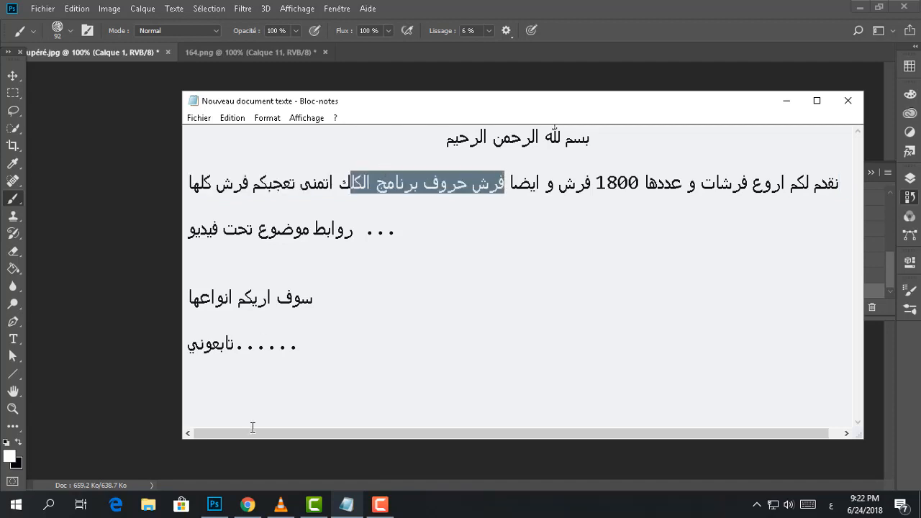
{"action": "left_click", "coordinate": [214, 507]}
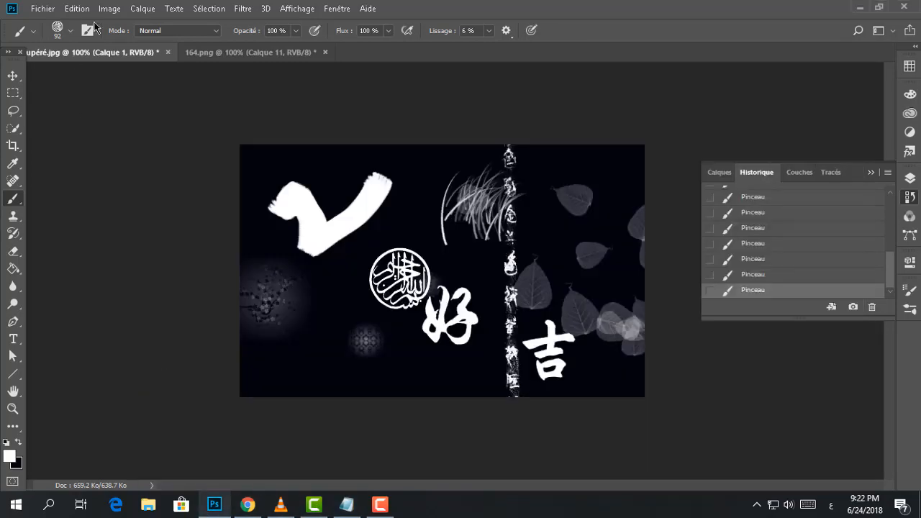
Step: Expand the KLIK folder in the brush preset list
{"action": "left_click", "coordinate": [71, 31]}
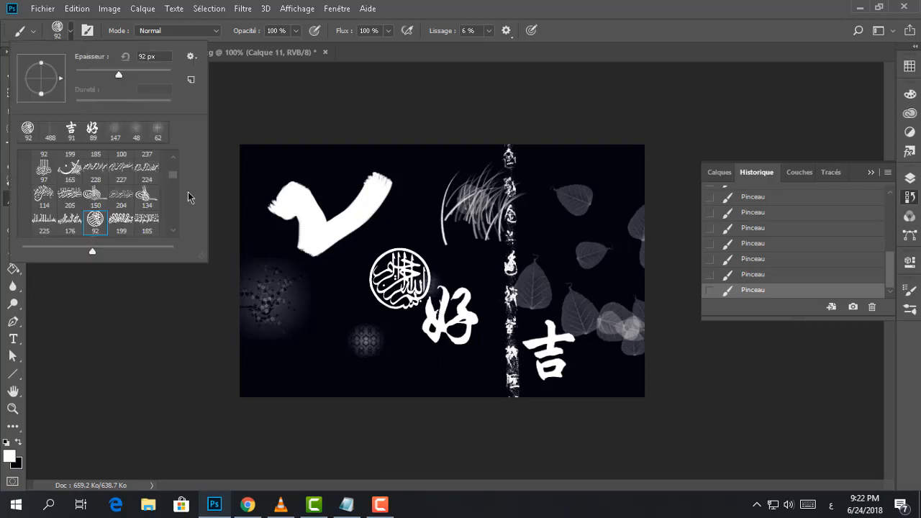
{"action": "left_click_drag", "start_coordinate": [173, 175], "coordinate": [173, 159]}
{"action": "scroll", "coordinate": [122, 193], "scroll_direction": "down", "scroll_amount": 2}
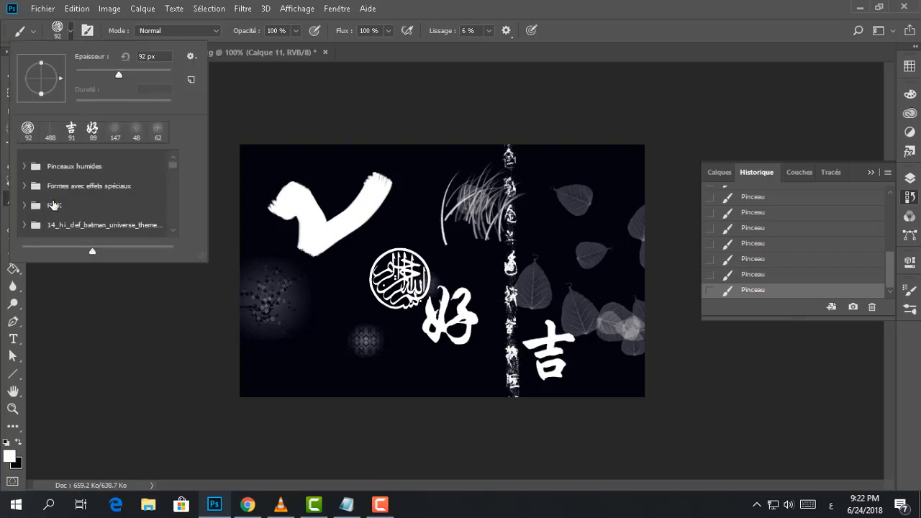
{"action": "left_click", "coordinate": [24, 206]}
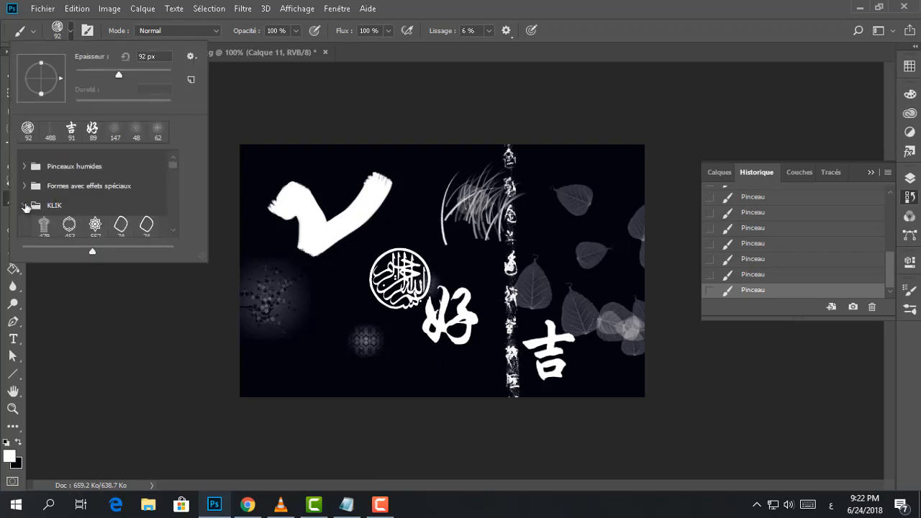
Step: Look through the Arabic lettering brushes in the KLIK folder of the brush preset list
{"action": "scroll", "coordinate": [72, 195], "scroll_direction": "down", "scroll_amount": 3}
{"action": "scroll", "coordinate": [72, 188], "scroll_direction": "down", "scroll_amount": 3}
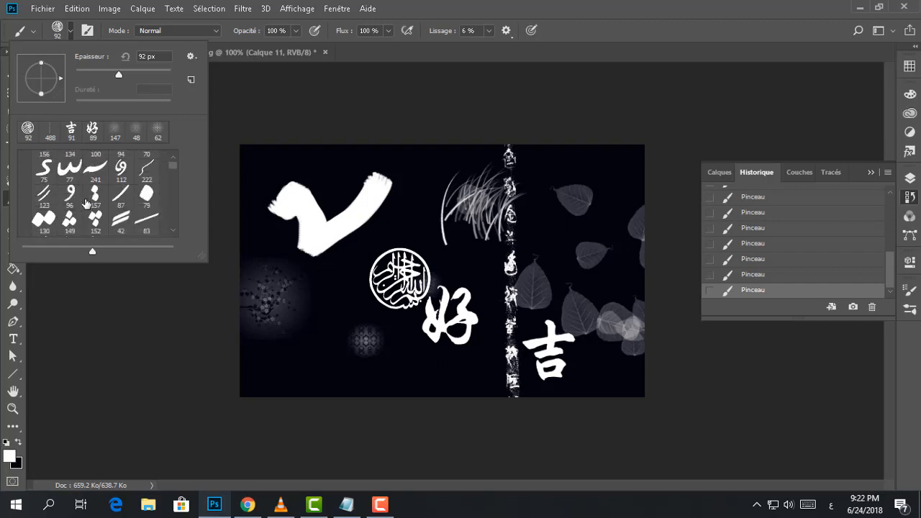
{"action": "scroll", "coordinate": [137, 208], "scroll_direction": "down", "scroll_amount": 3}
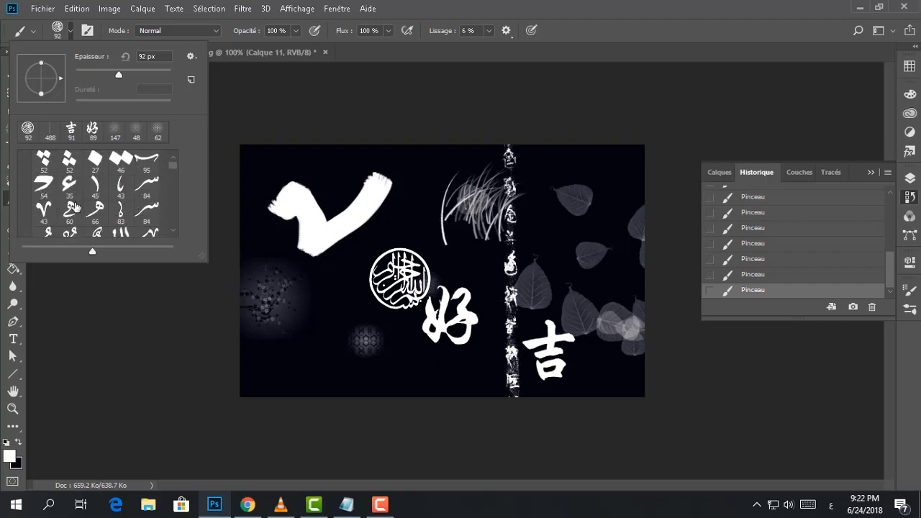
{"action": "scroll", "coordinate": [94, 210], "scroll_direction": "down", "scroll_amount": 5}
{"action": "scroll", "coordinate": [95, 209], "scroll_direction": "down", "scroll_amount": 10}
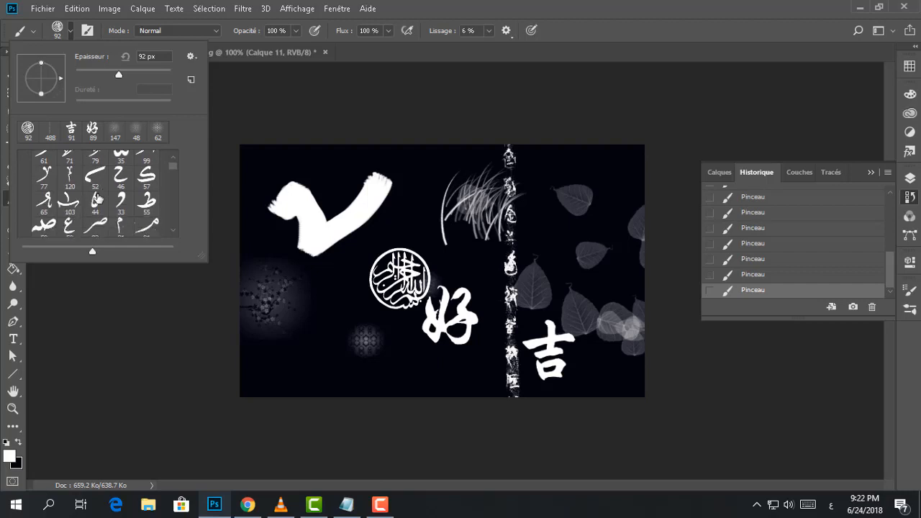
{"action": "scroll", "coordinate": [98, 209], "scroll_direction": "down", "scroll_amount": 10}
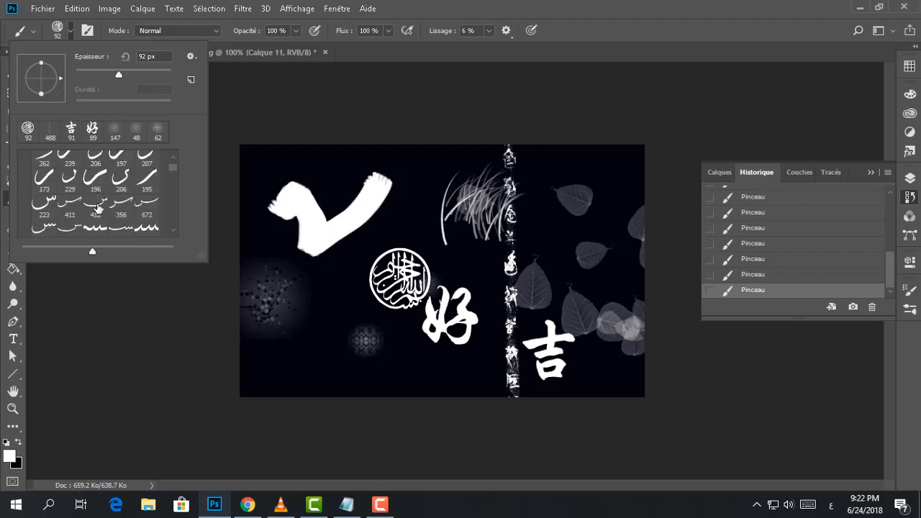
{"action": "scroll", "coordinate": [97, 209], "scroll_direction": "down", "scroll_amount": 10}
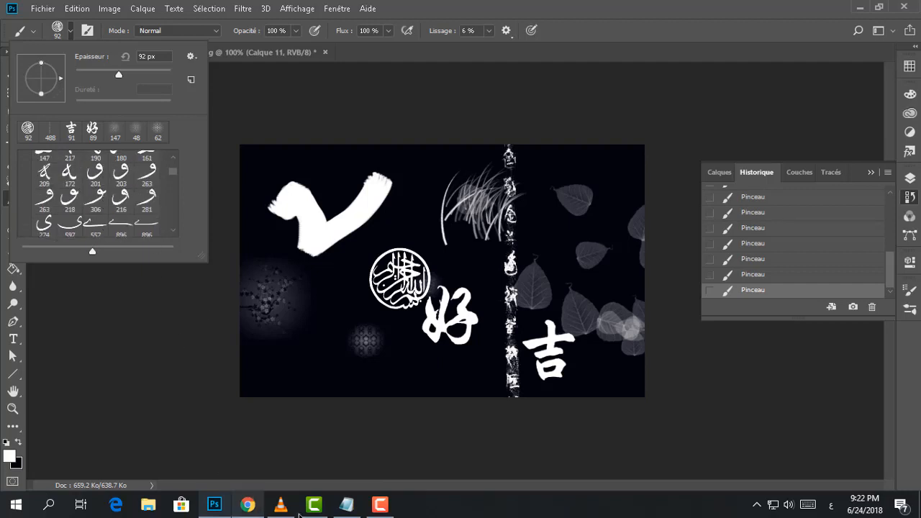
Step: Switch to the Notepad document to view its text, minimize it, and bring up the screen recorder window
{"action": "left_click", "coordinate": [337, 506]}
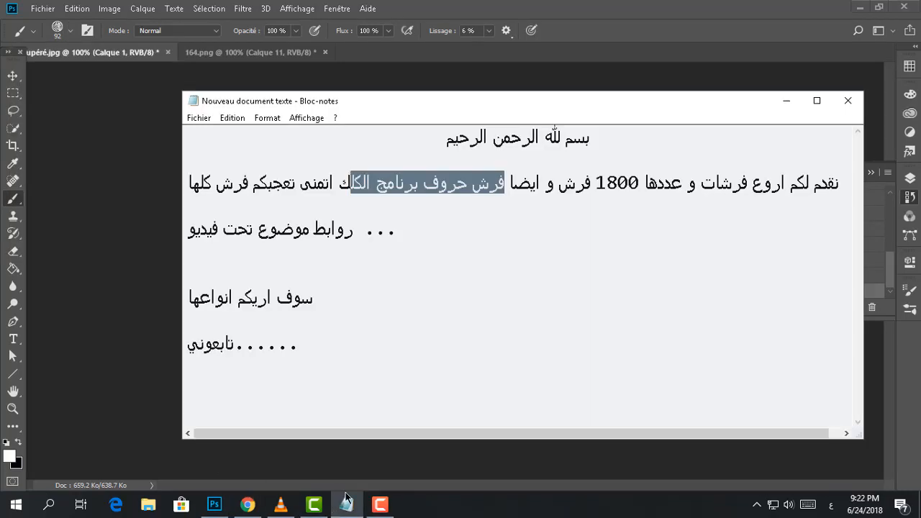
{"action": "left_click", "coordinate": [788, 105]}
{"action": "mouse_move", "coordinate": [381, 509]}
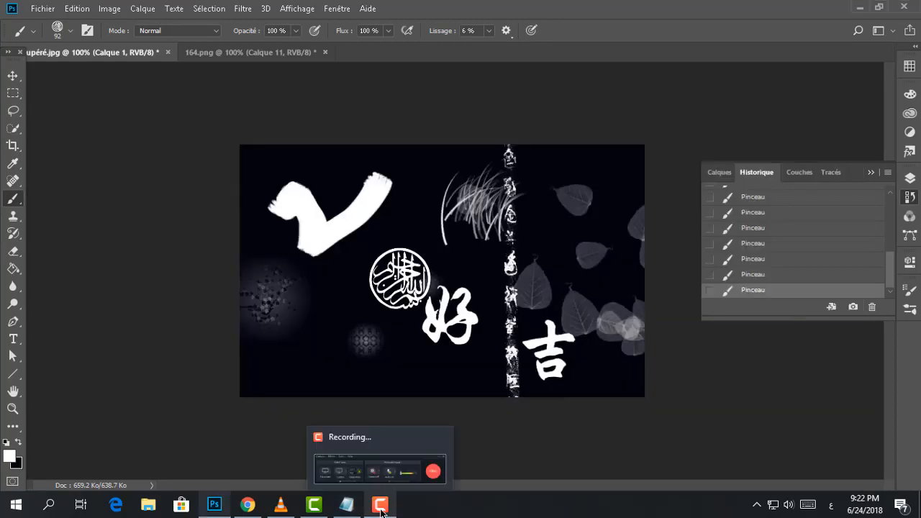
{"action": "left_click", "coordinate": [382, 509]}
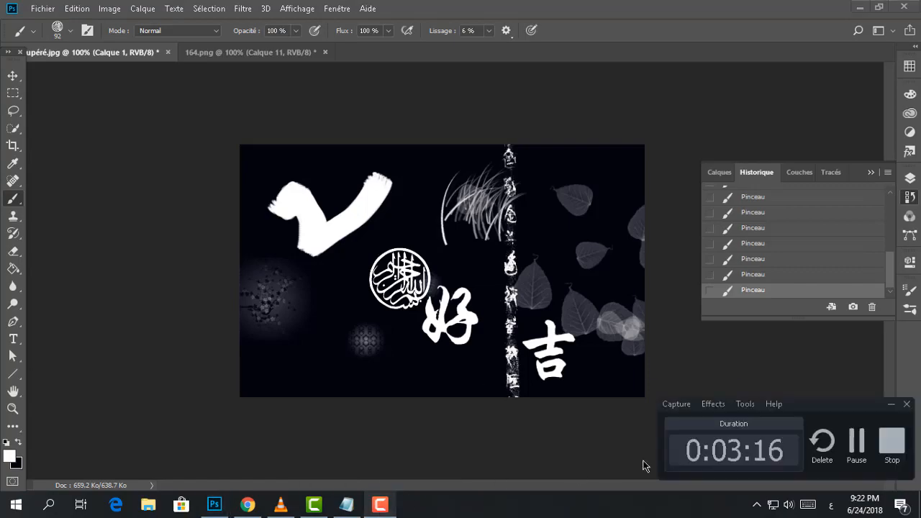